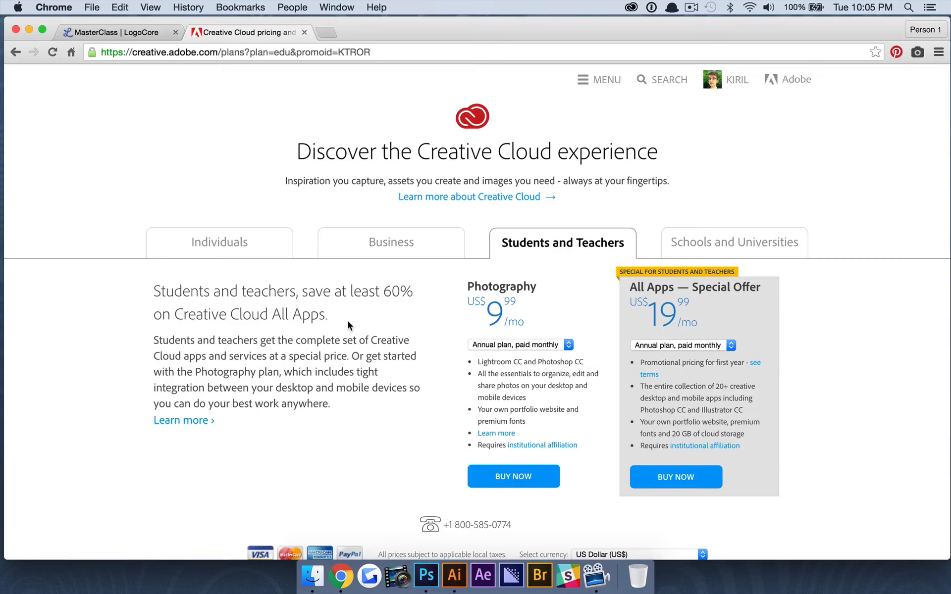
Step: Switch to Illustrator and create a new document named Test, keeping the 1000 × 1000 px size and CMYK color mode
click(454, 575)
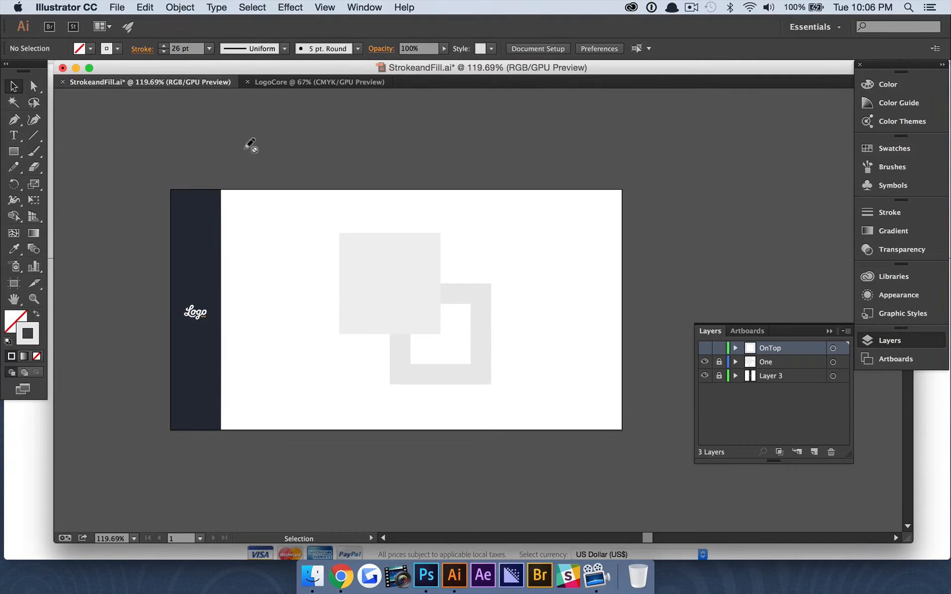
click(124, 7)
click(131, 23)
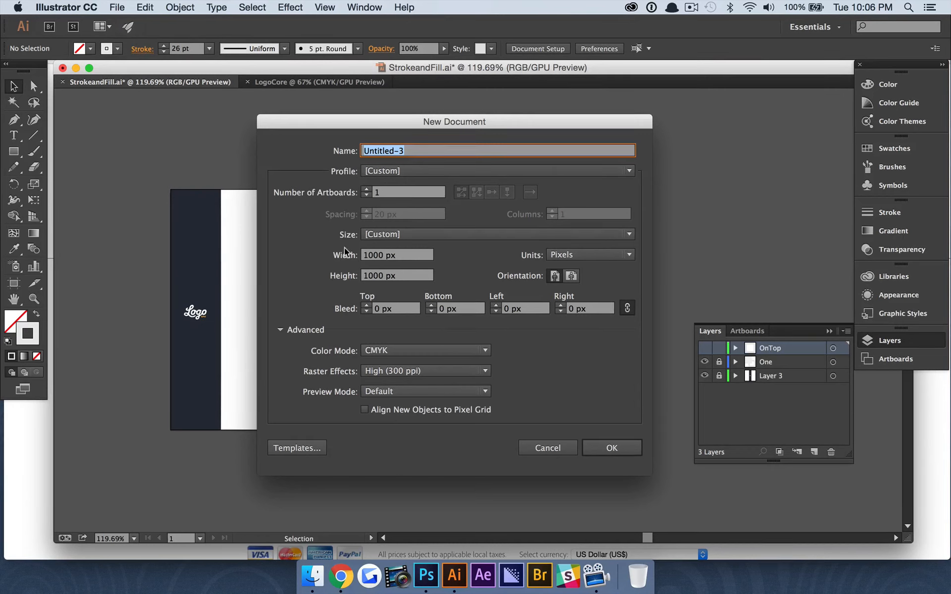
text(Test)
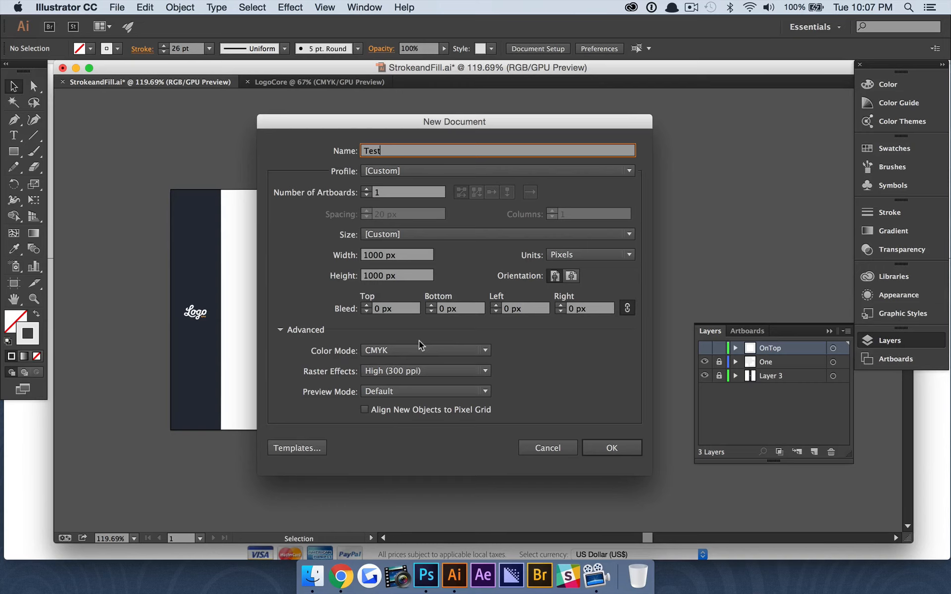
click(587, 444)
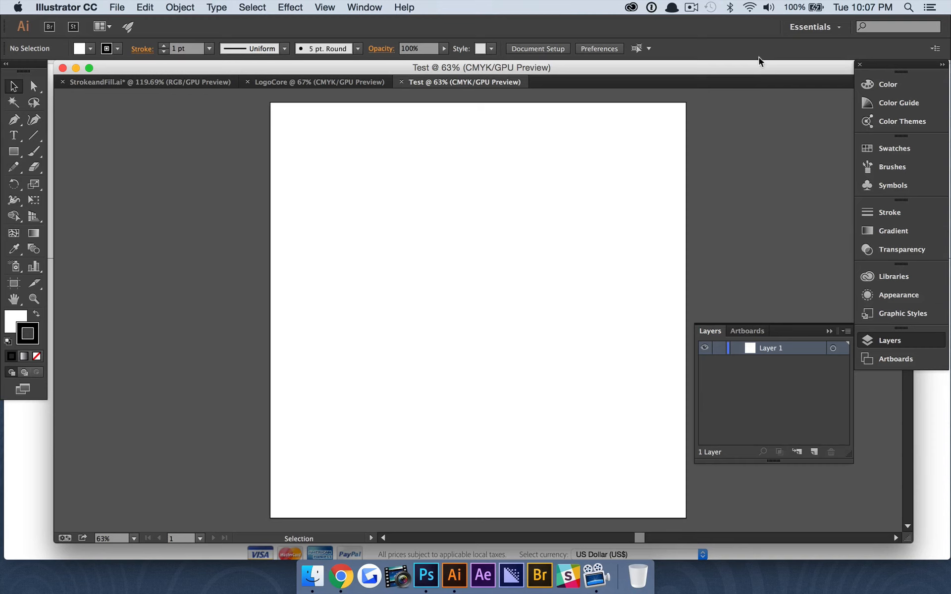
Step: Try the Layout and Typography workspaces, returning to Layout
click(836, 27)
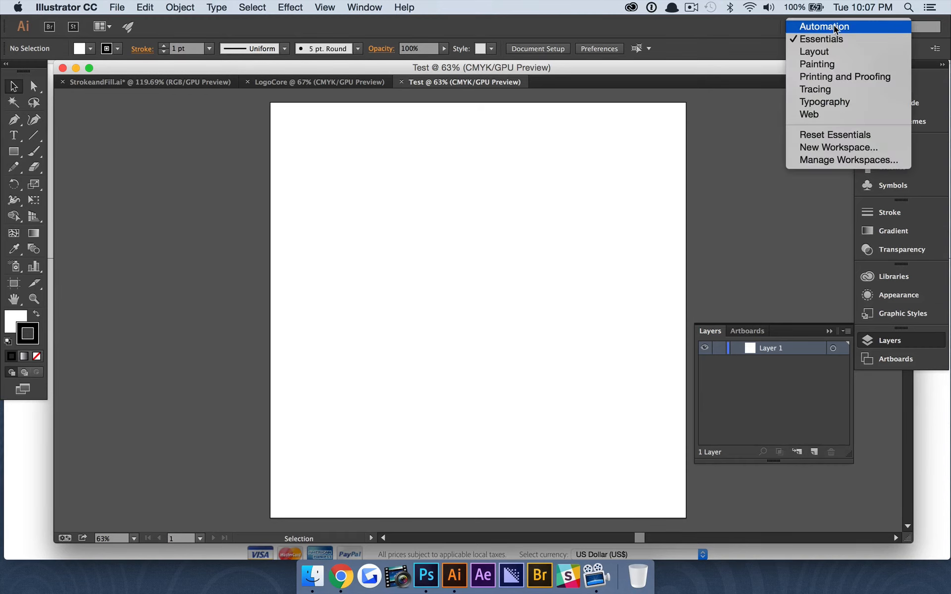
click(831, 52)
click(832, 26)
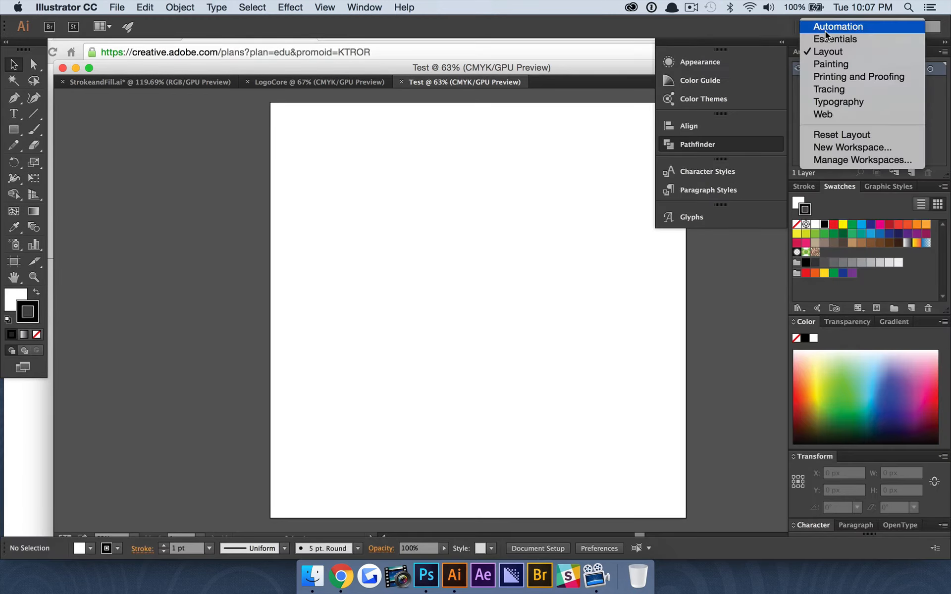
click(830, 101)
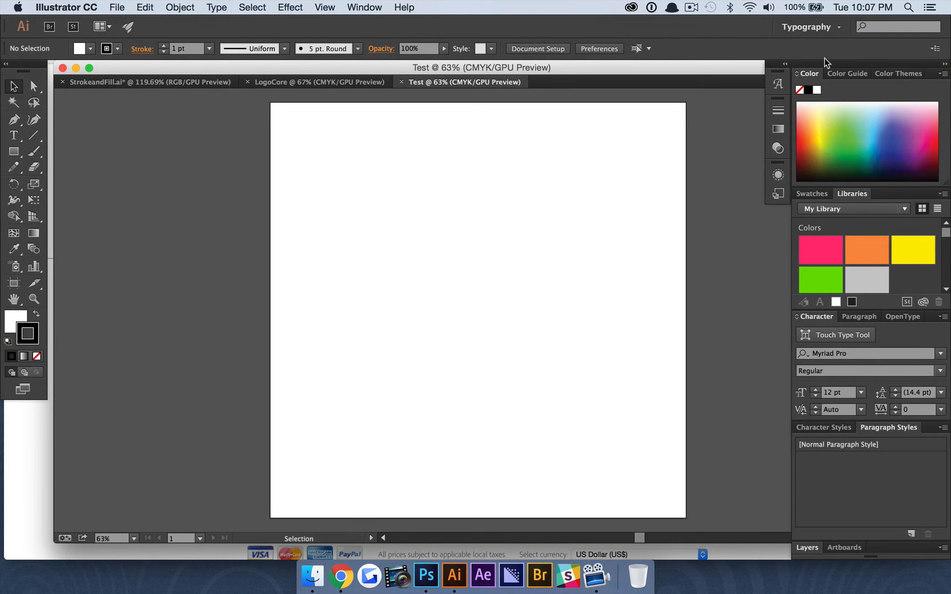
click(814, 27)
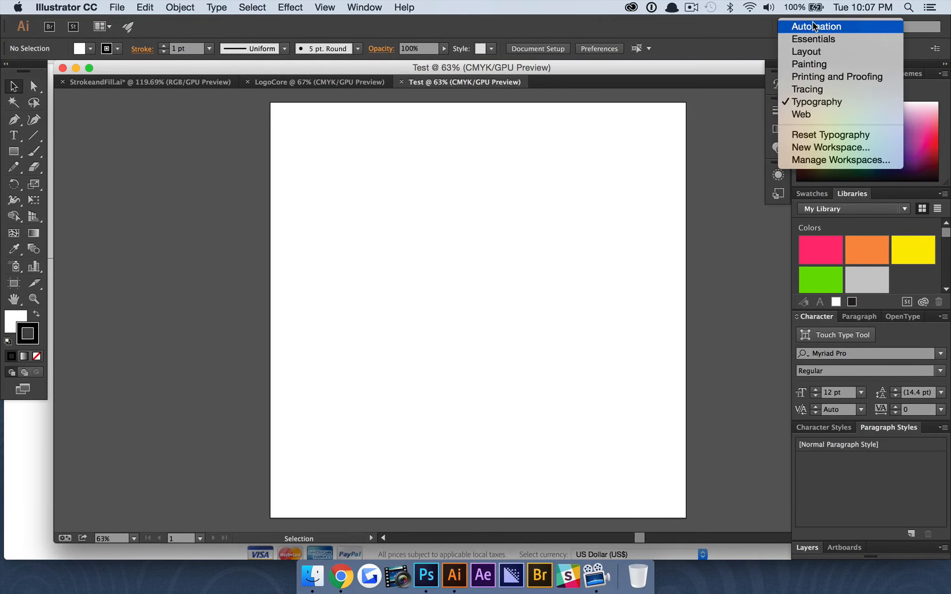
click(810, 54)
Step: Bring the StrokeandFill.ai document to the front, restore the Essentials workspace, and activate the Selection tool
click(140, 82)
click(14, 130)
click(836, 27)
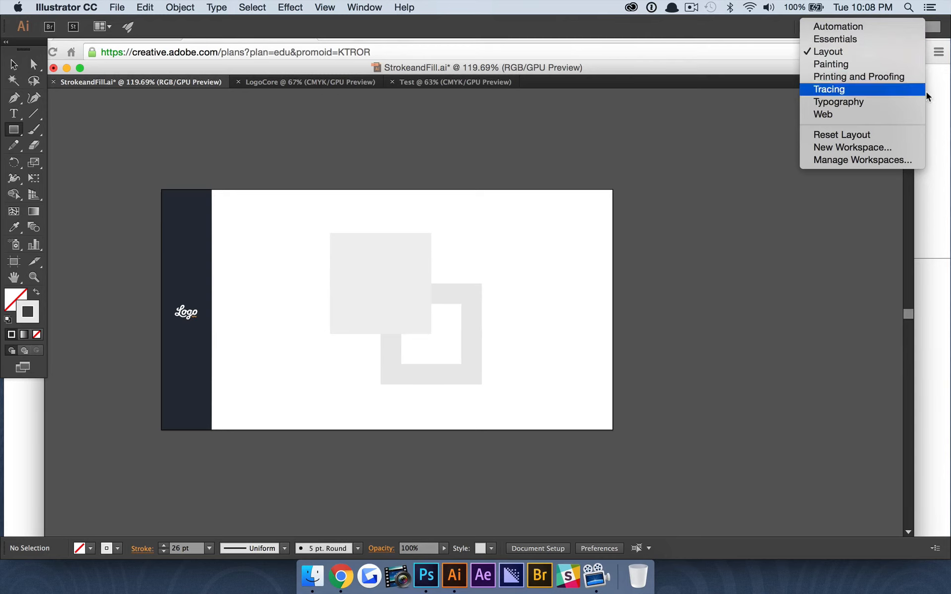
click(855, 40)
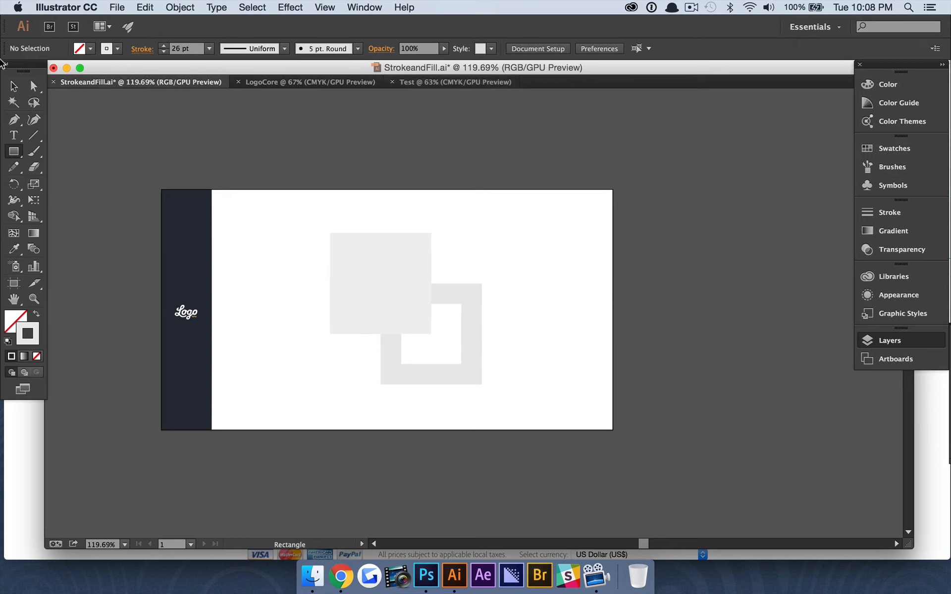
click(13, 87)
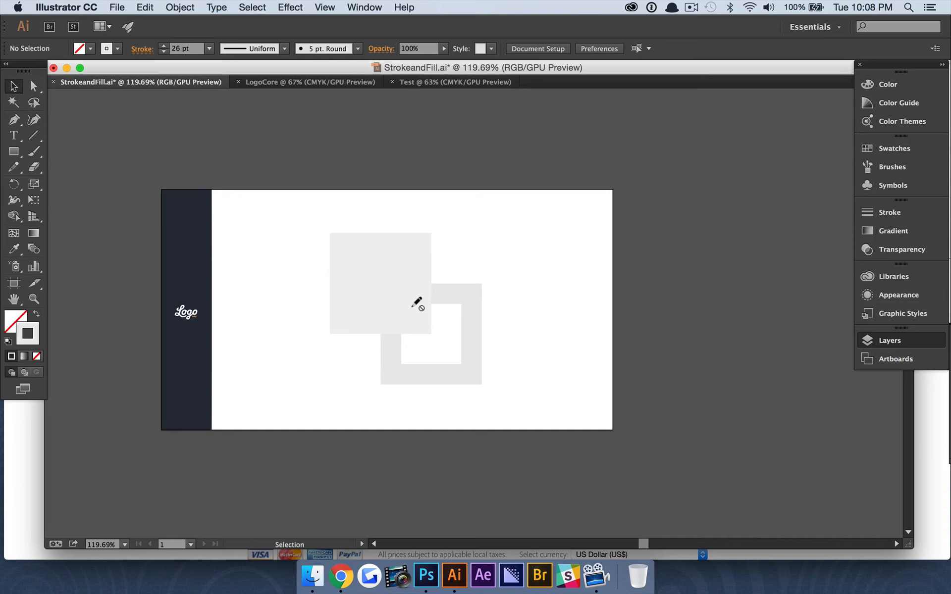
Step: Show the OnTop layer and delete the artwork it contains
click(888, 340)
click(704, 347)
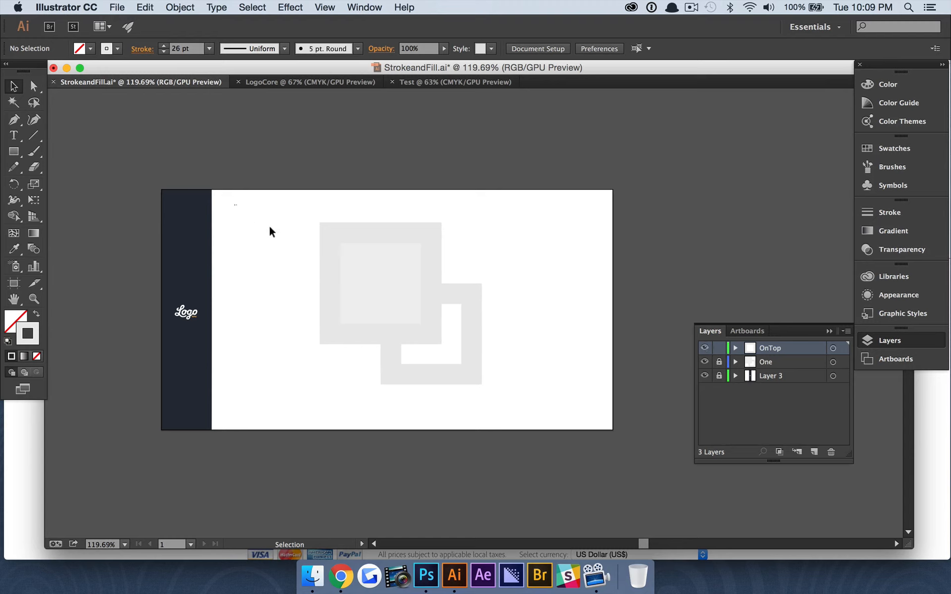
drag(234, 204, 389, 313)
key(BackSpace)
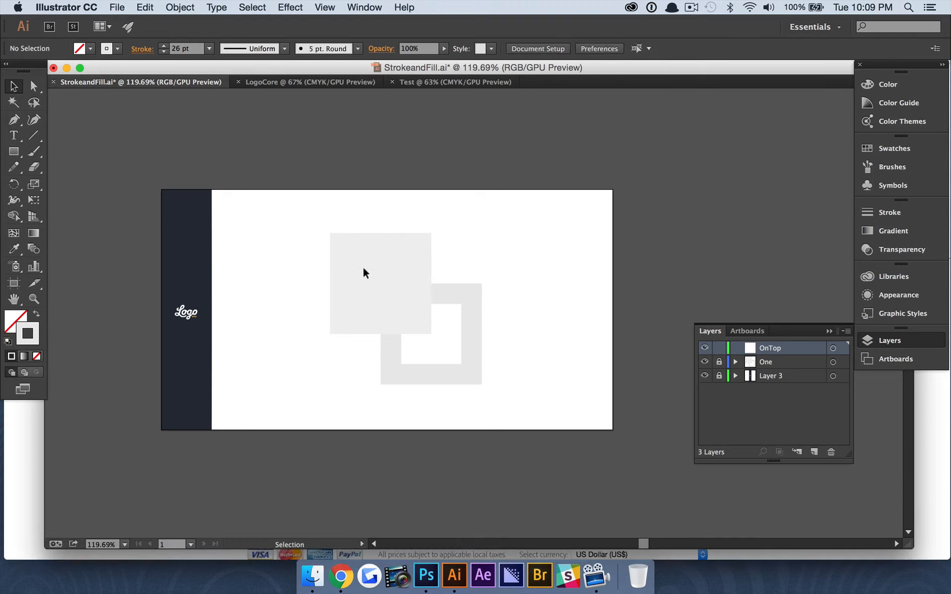
Step: Hide and reshow the One and Layer 3 layers to examine which artwork each one contains
click(704, 362)
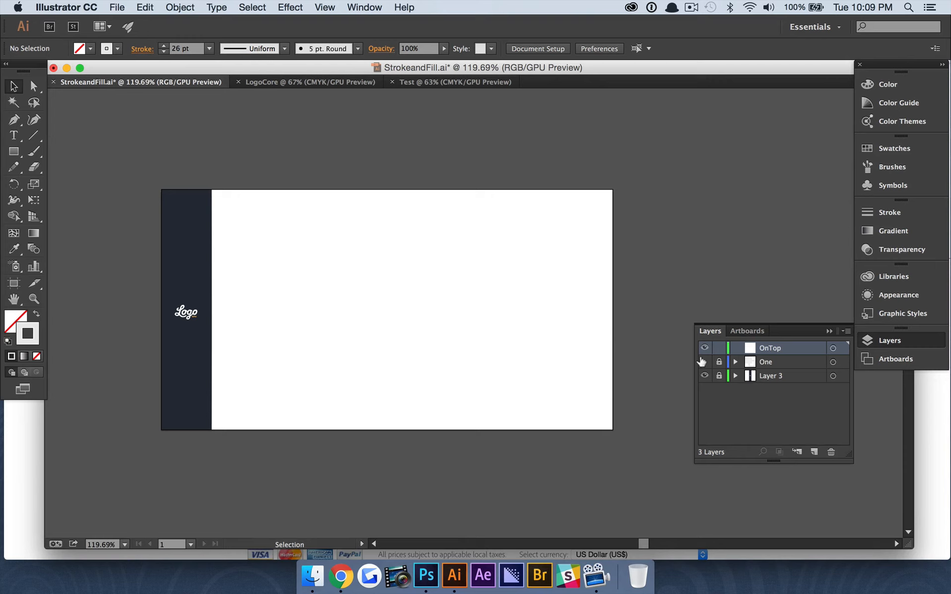
click(703, 362)
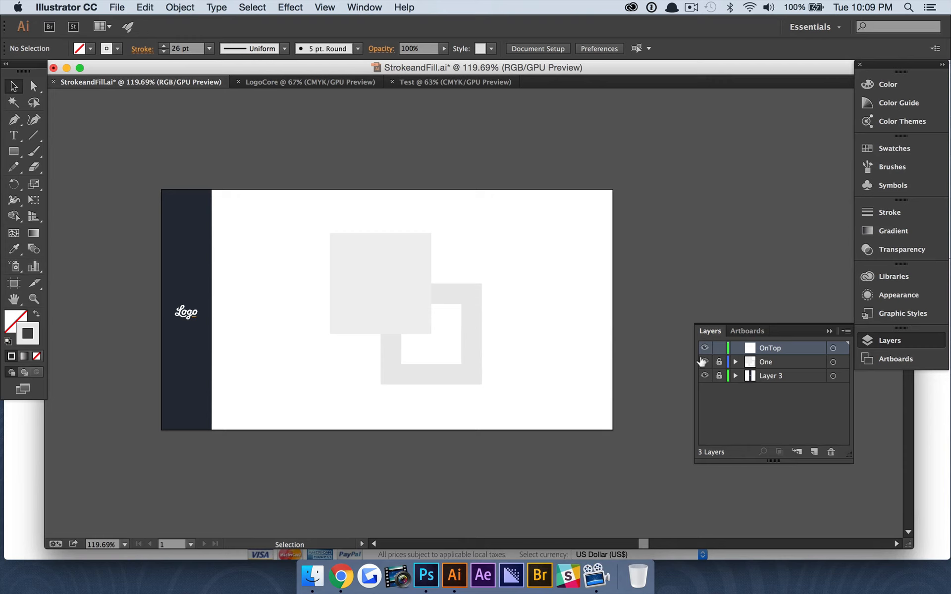
click(703, 362)
click(703, 362)
drag(365, 270, 417, 312)
click(703, 376)
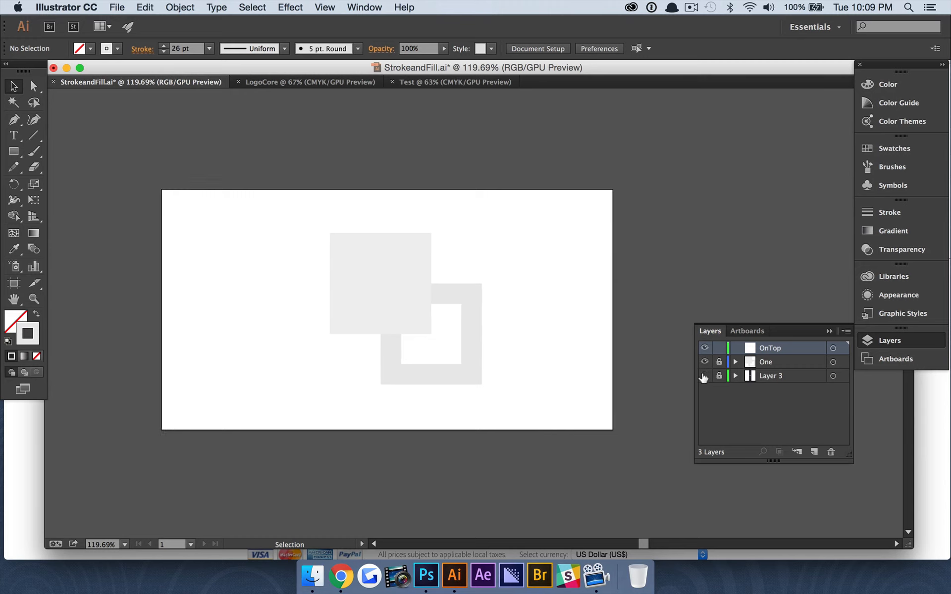
click(703, 376)
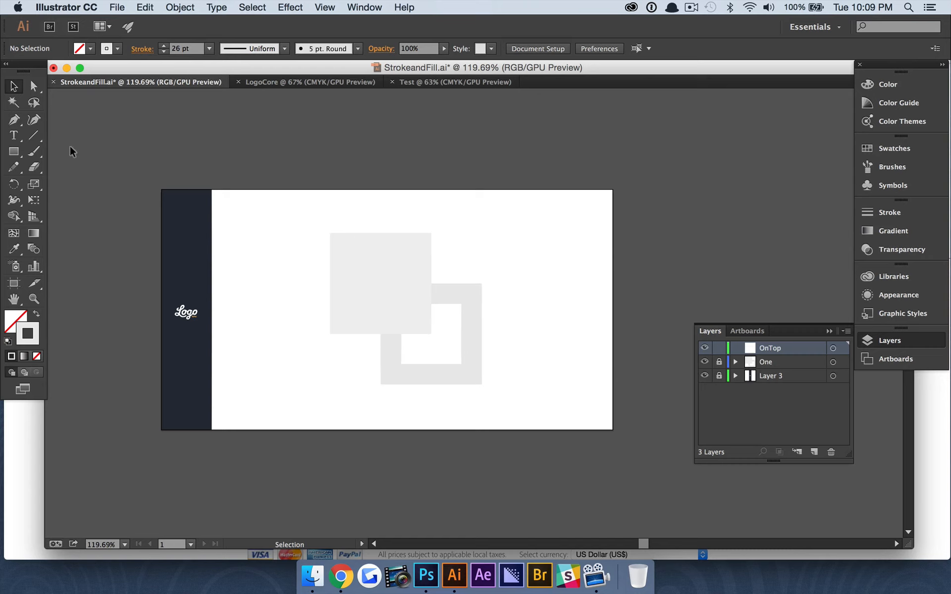
click(33, 86)
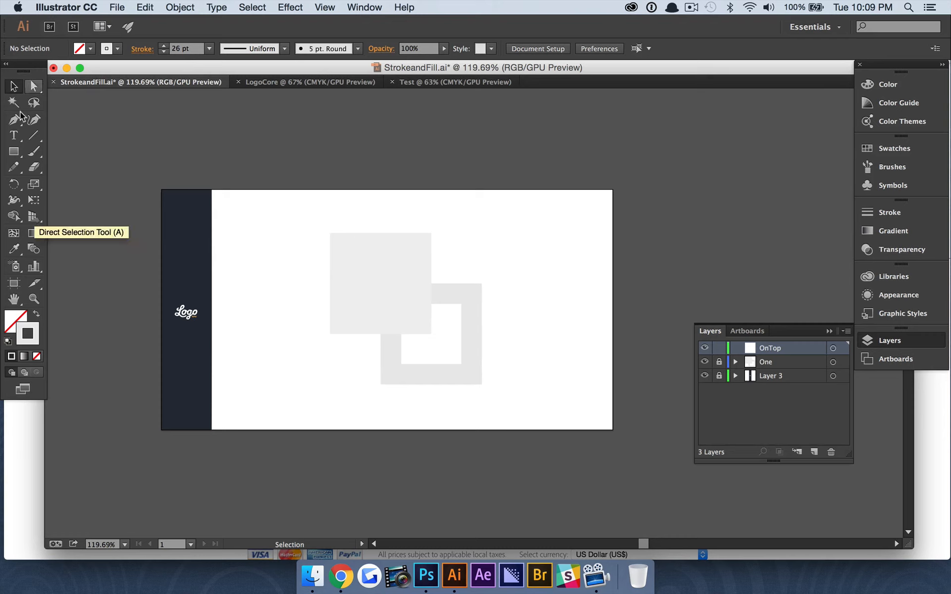
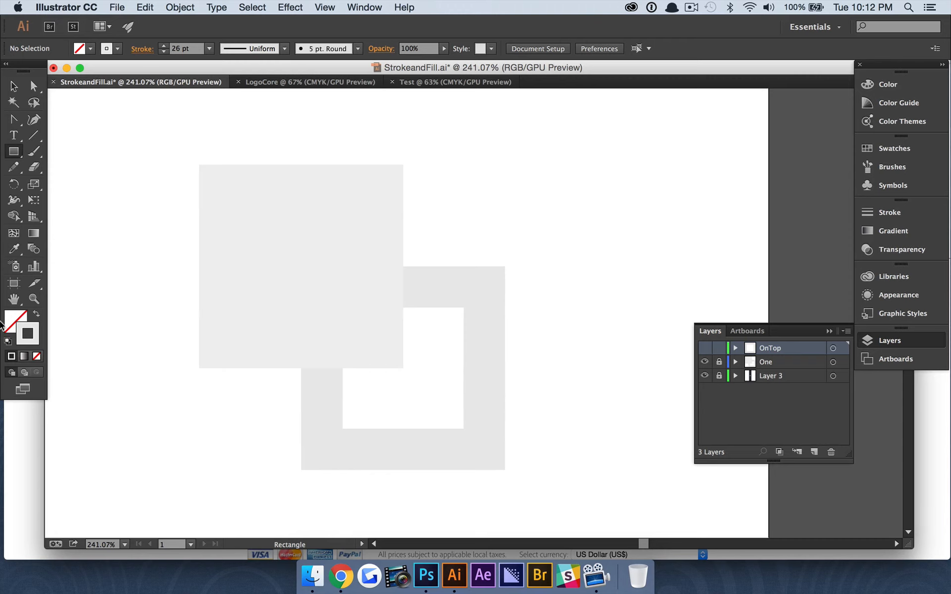
Step: Toggle the OnTop layer's visibility repeatedly to compare the artwork with and without it, leaving the layer shown
click(703, 348)
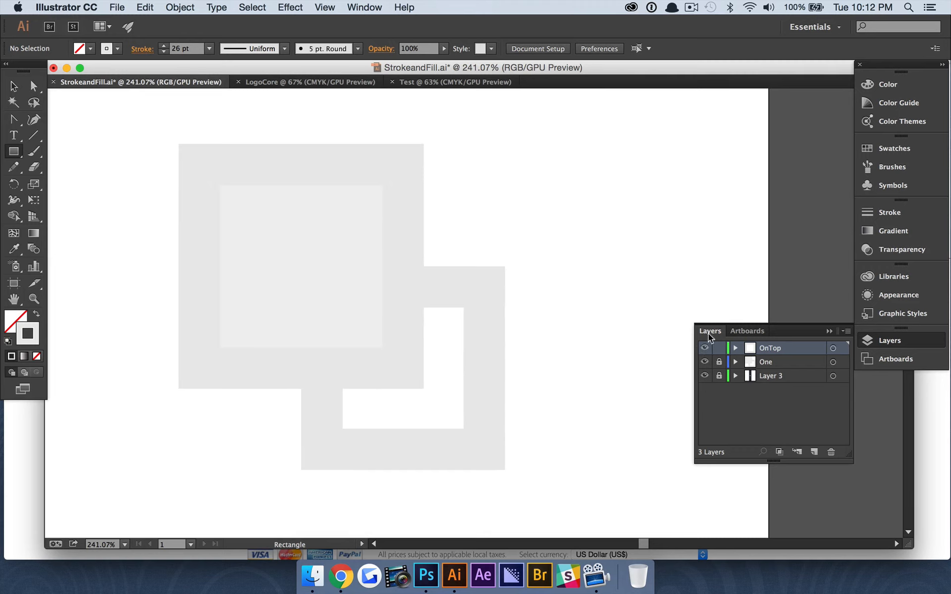
click(704, 347)
click(704, 347)
click(704, 346)
click(704, 347)
click(704, 346)
click(704, 347)
Step: Select the stroked square on the OnTop layer and set its stroke to None
click(17, 85)
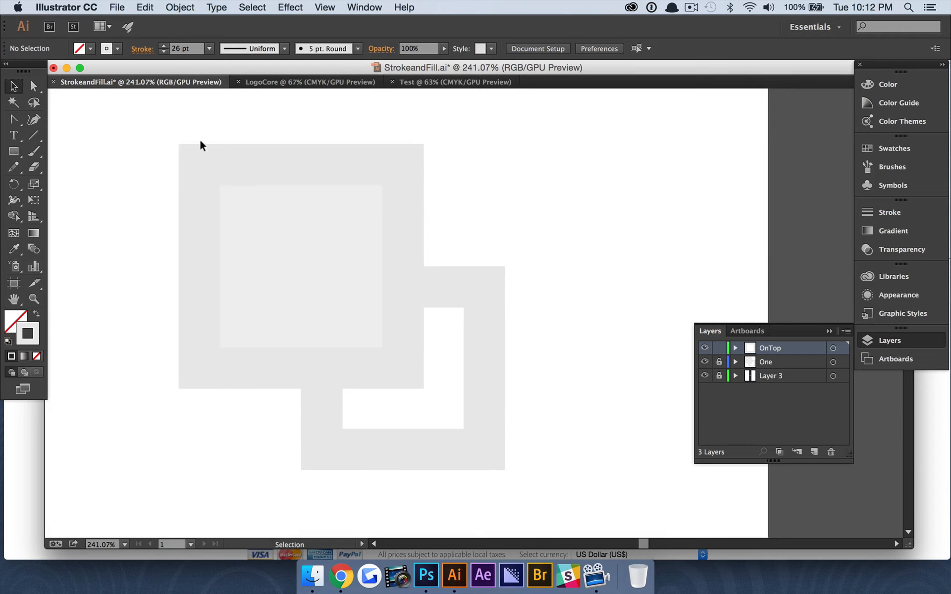
click(211, 156)
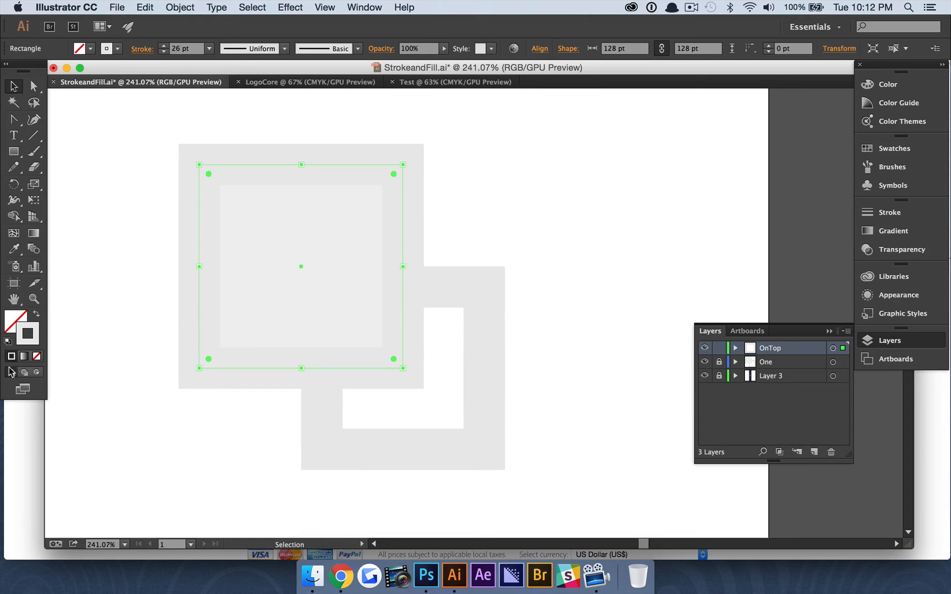
click(38, 357)
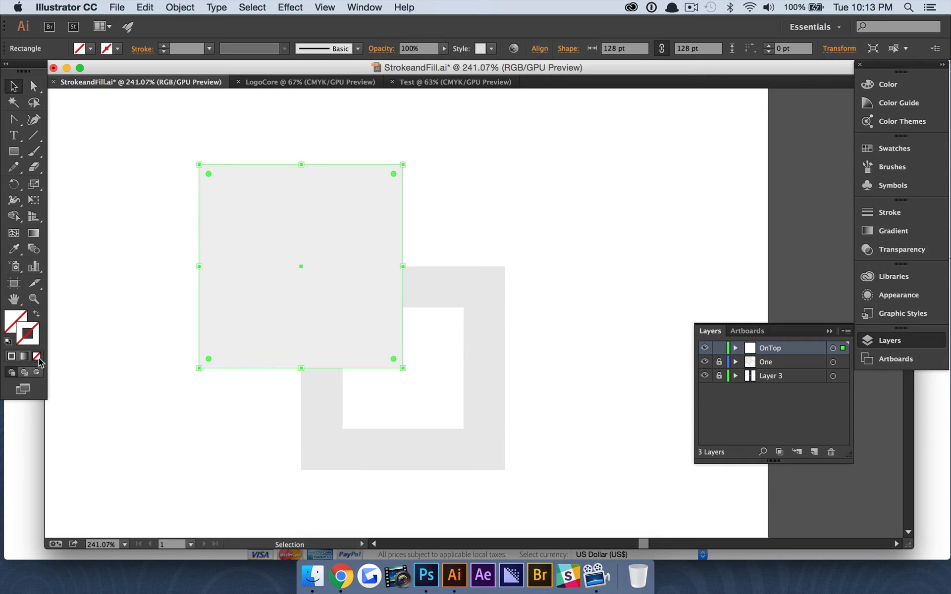
Step: Make the fill active for the selected square and give it a solid green color from the color spectrum
click(20, 318)
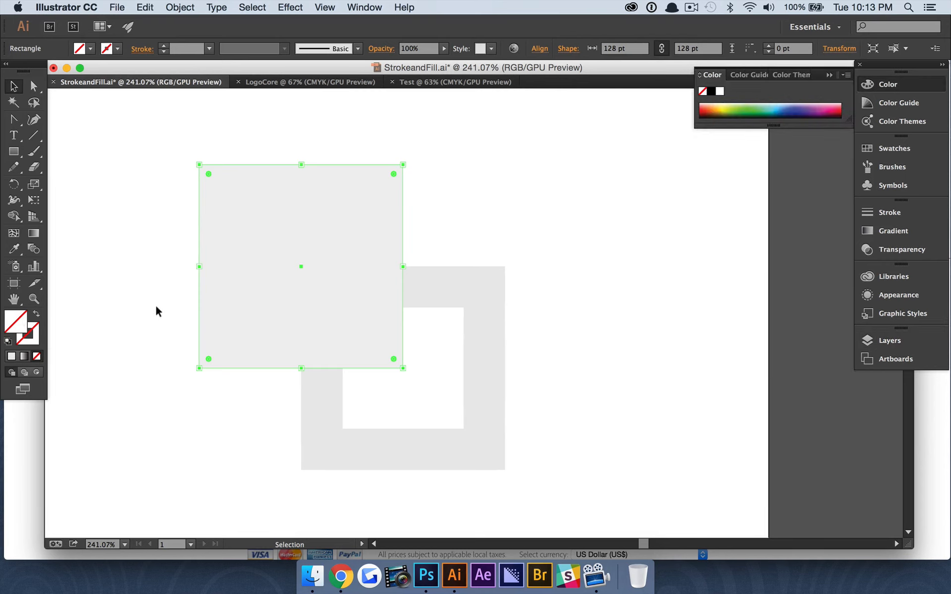
click(11, 356)
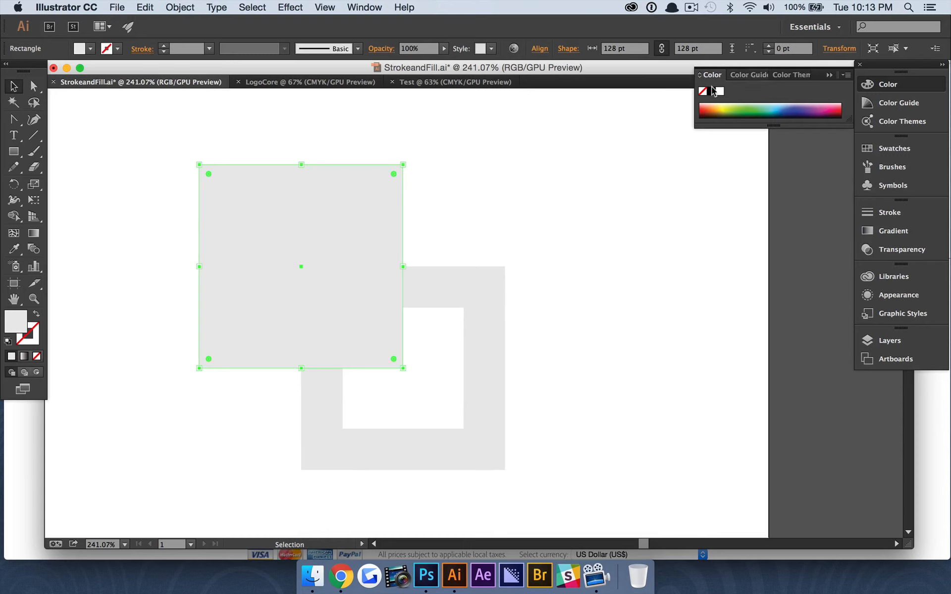
click(753, 109)
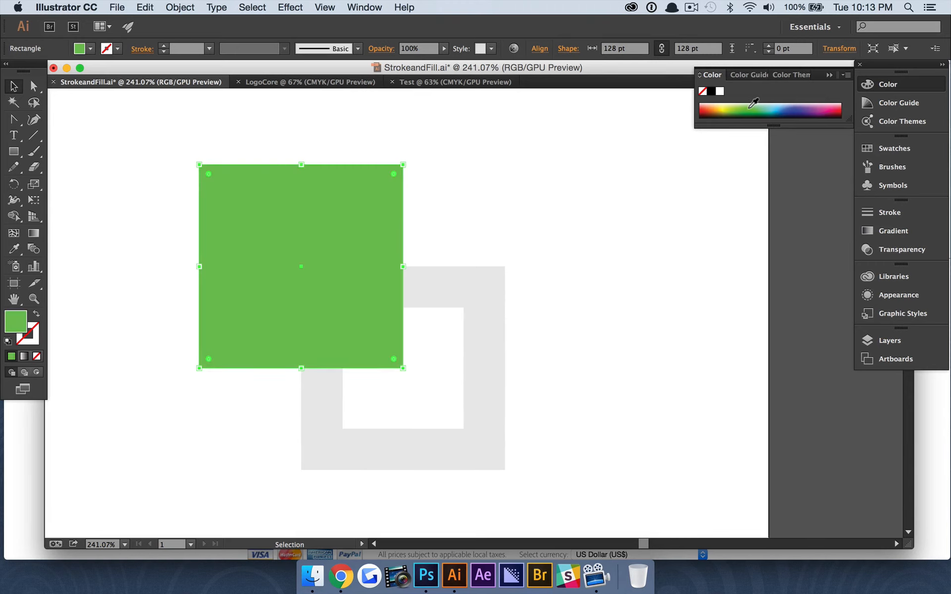
Step: Change the square's fill to a red swatch
click(92, 49)
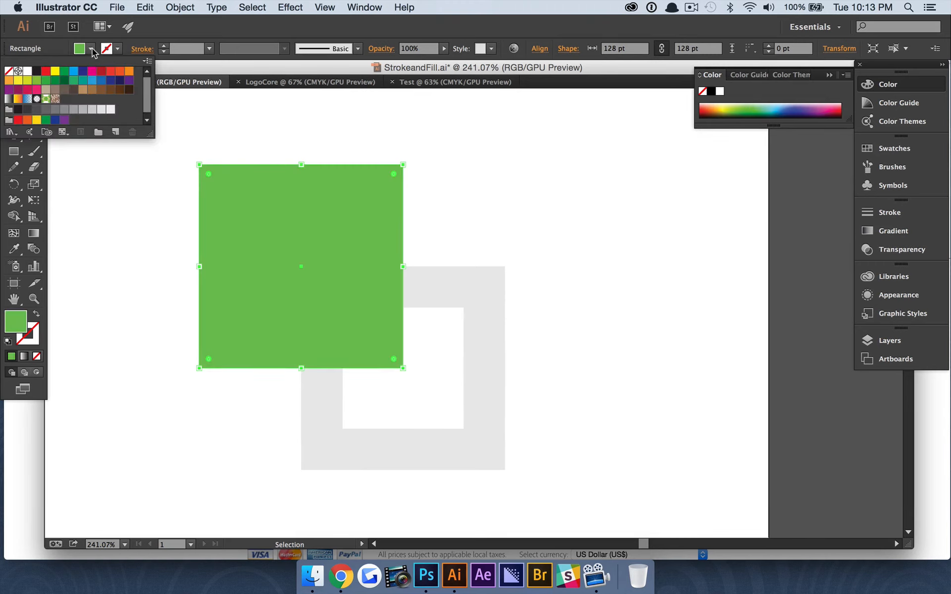
click(89, 81)
click(110, 71)
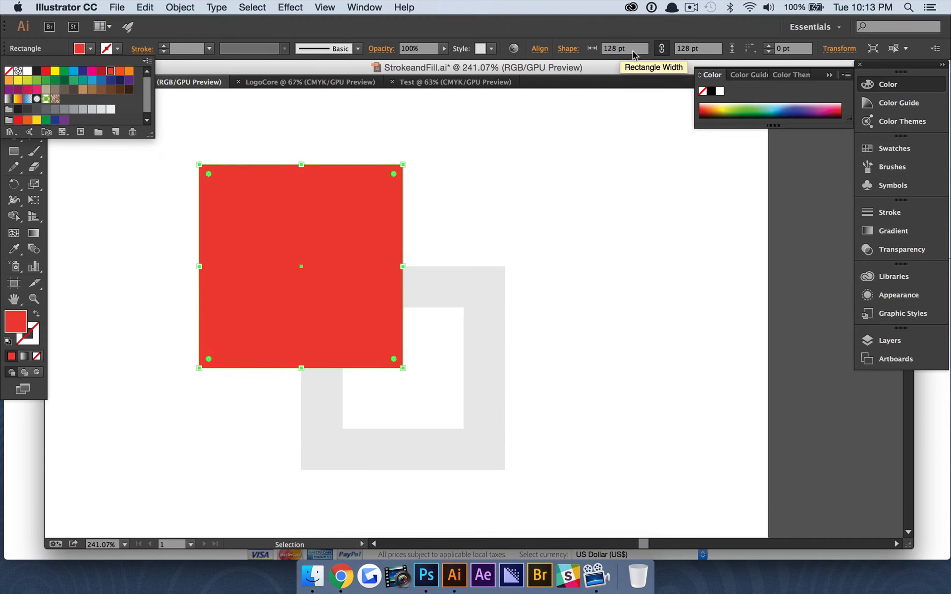
Step: Set the square's fill to orange from the color spectrum, and deselect it with the Direct Selection tool
drag(709, 109, 706, 109)
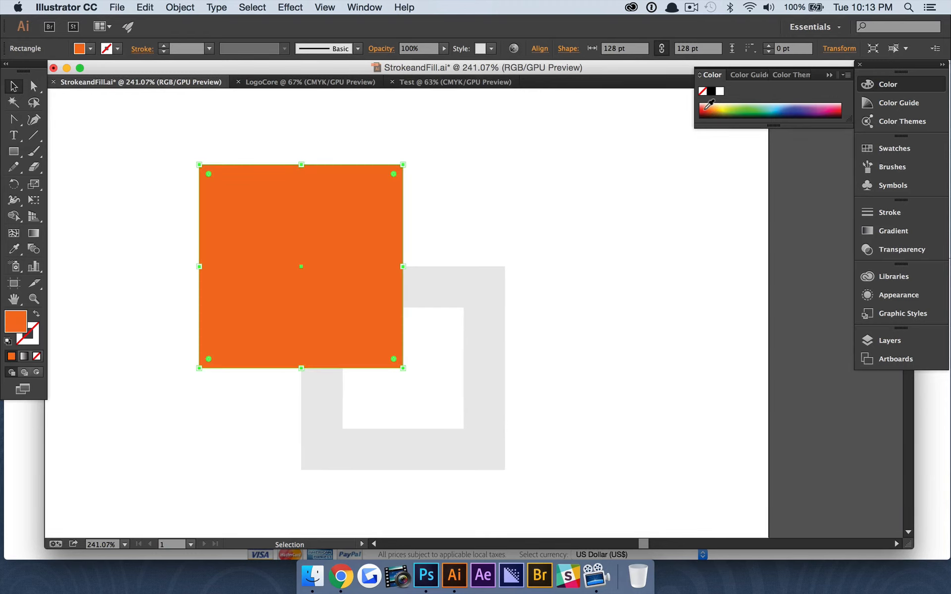
click(34, 85)
click(99, 164)
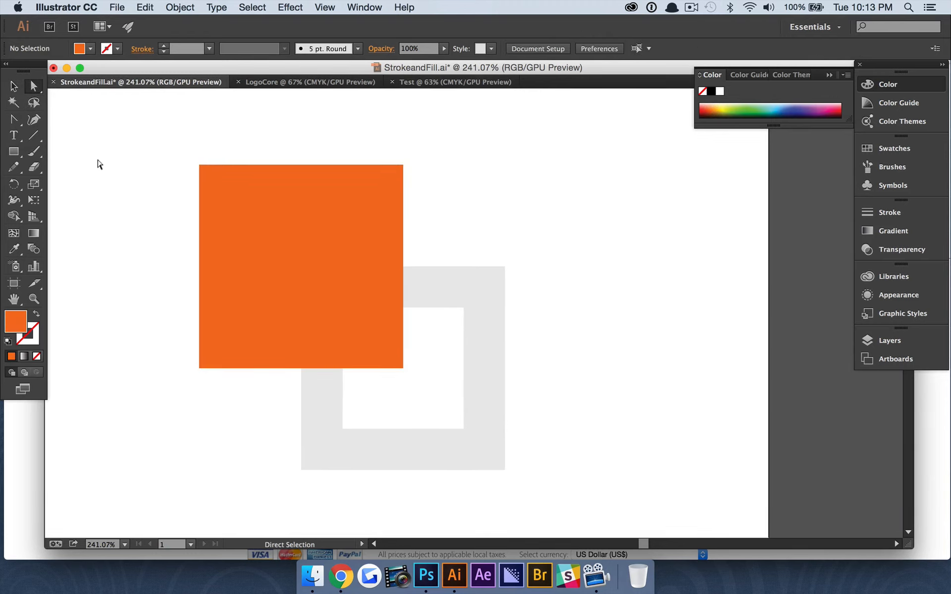
Step: Copy and paste the orange square, and move the copy about 35 pt left and 20 pt down so it covers the grey square outline
scroll(177, 243, left, 5)
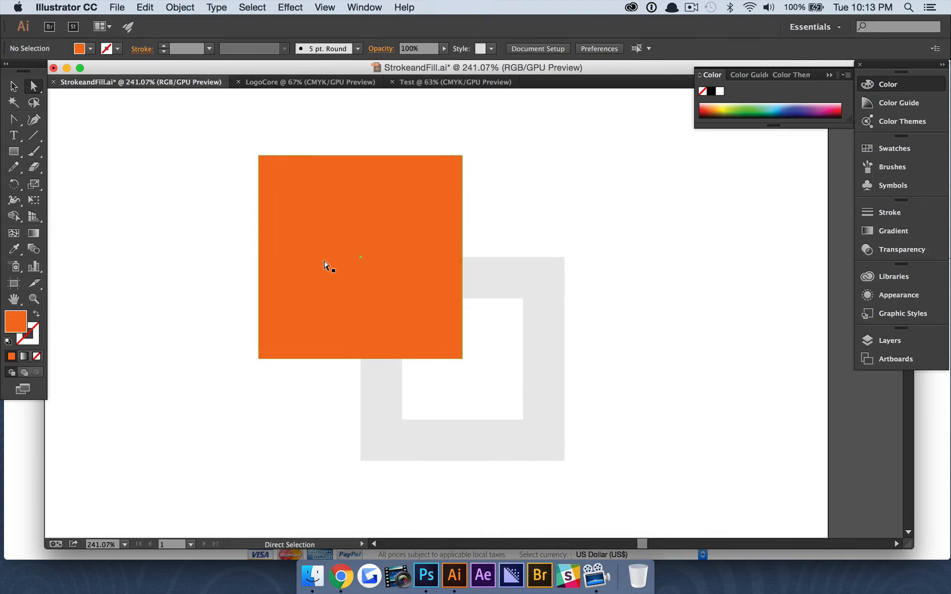
scroll(526, 419, right, 4)
key(v)
click(360, 257)
key(super+c)
key(super+v)
click(144, 7)
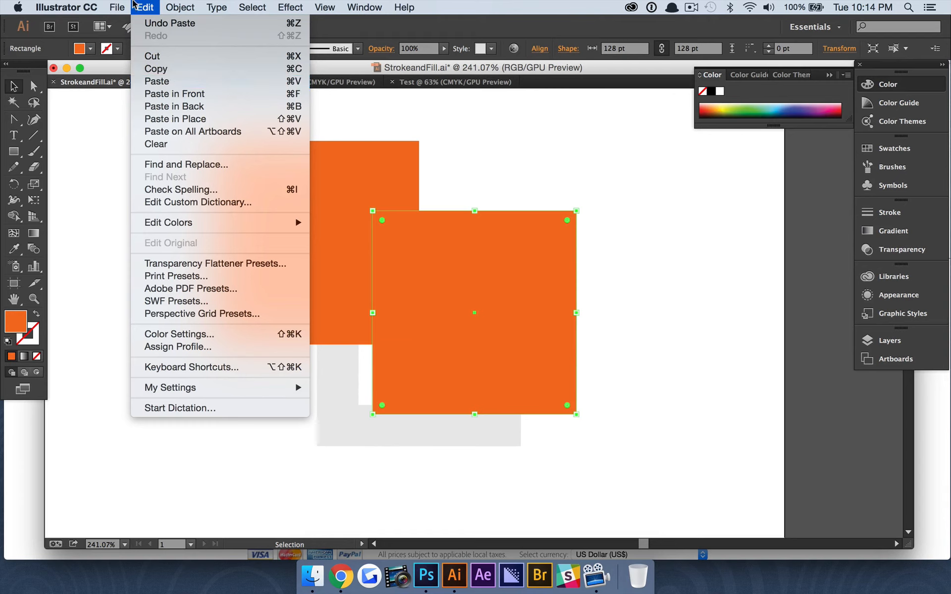
click(68, 173)
drag(487, 232, 433, 264)
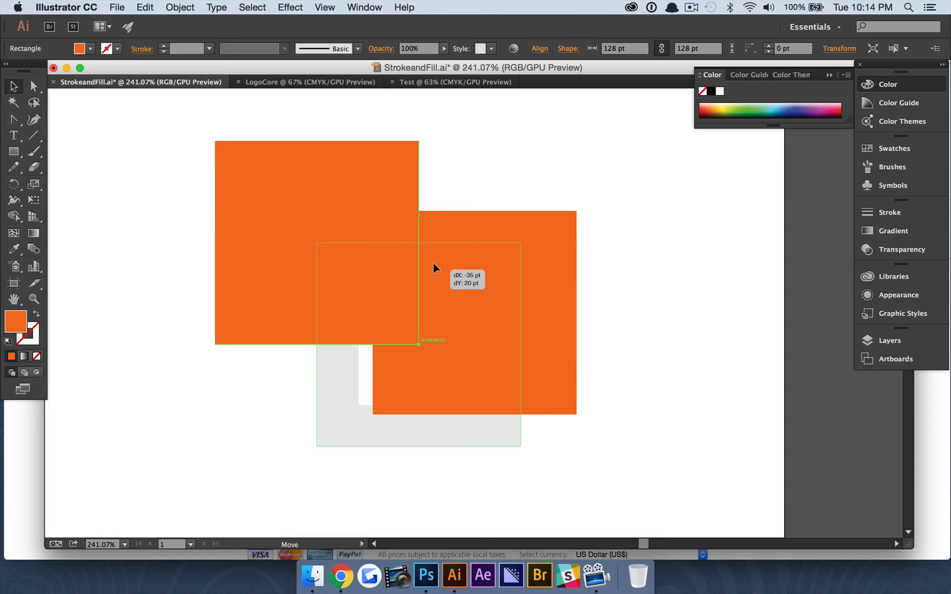
drag(434, 264, 434, 264)
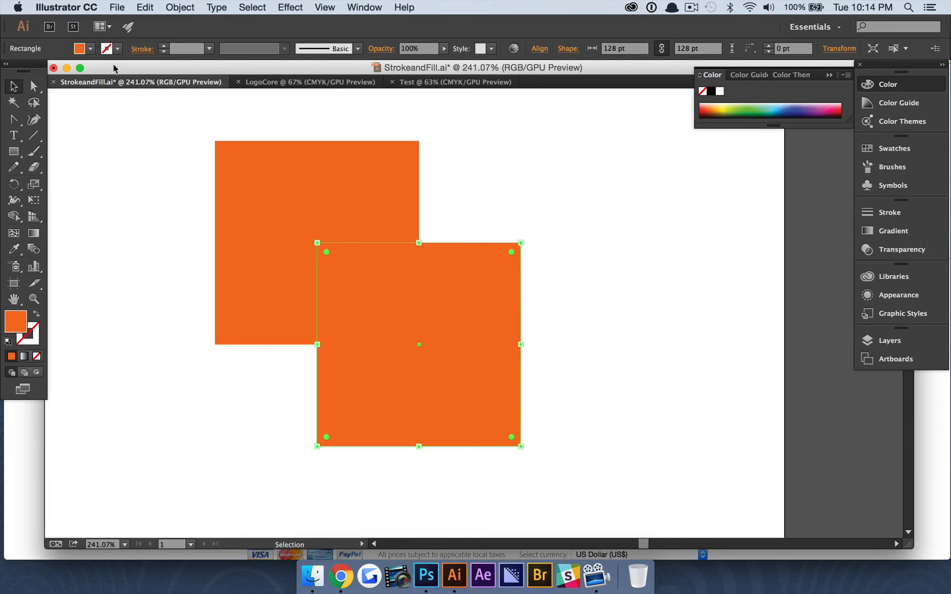
Step: Set the copied front square's fill to the darker orange ce5e20 in the Color Picker
click(90, 50)
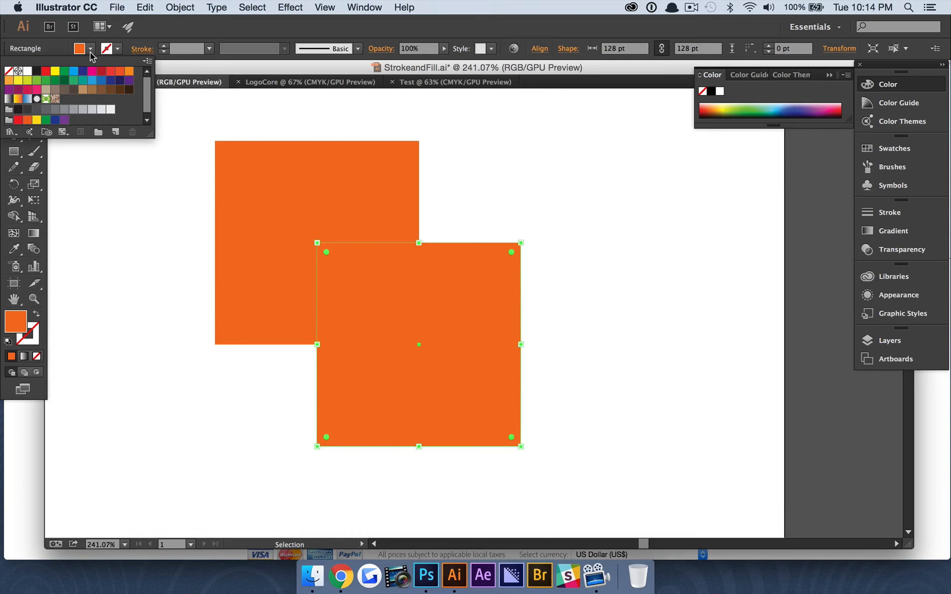
click(714, 75)
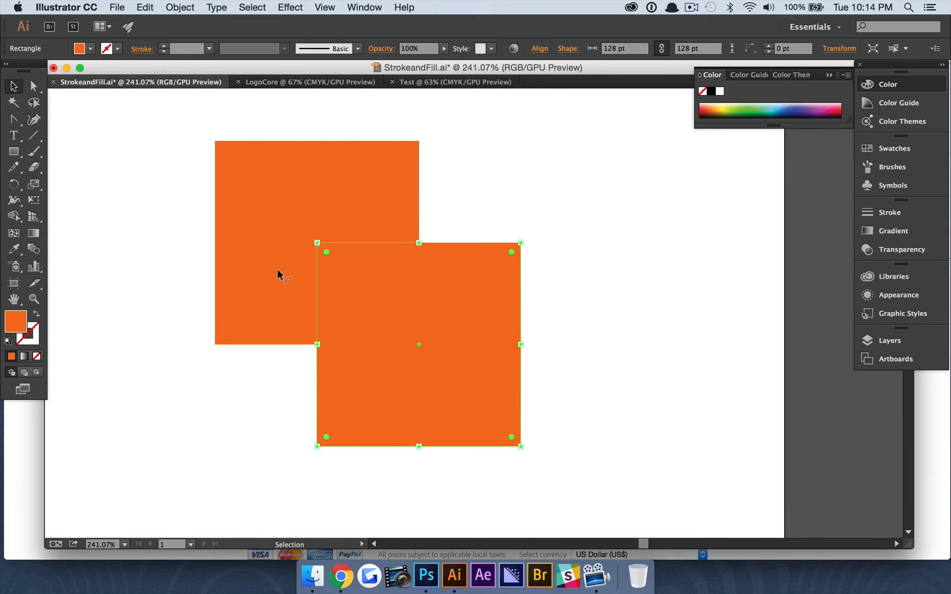
double_click(18, 325)
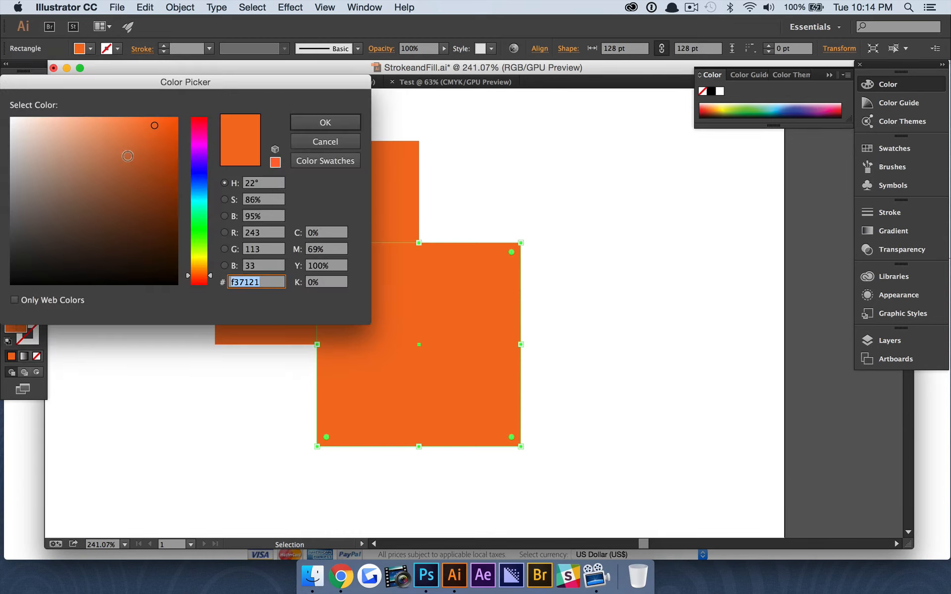
drag(147, 74, 455, 155)
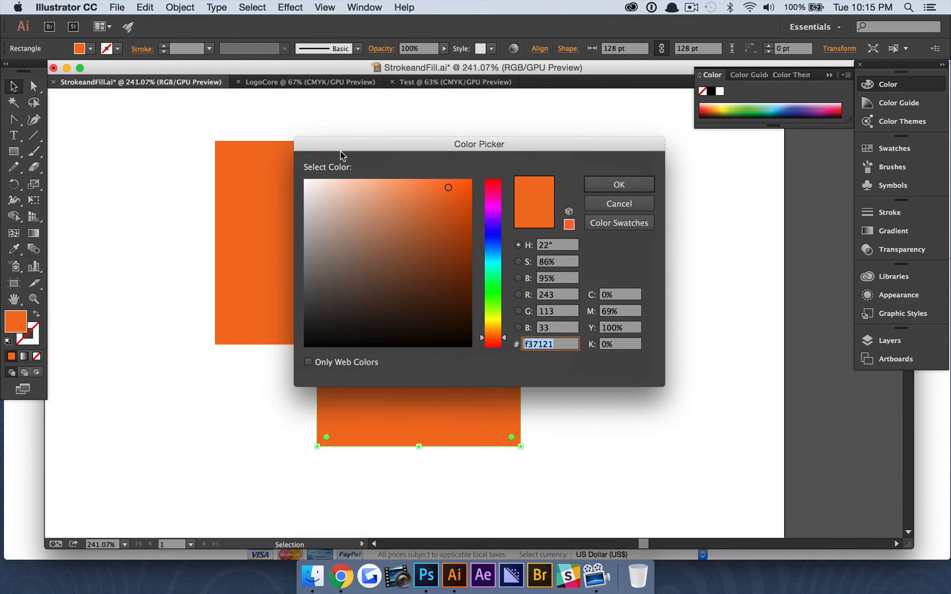
drag(341, 151, 489, 158)
click(595, 198)
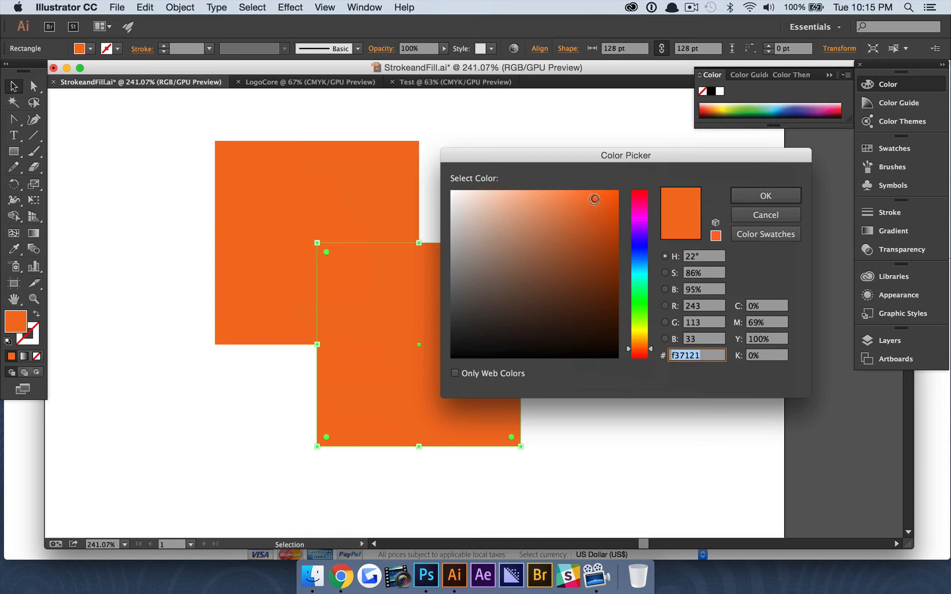
drag(594, 198, 592, 219)
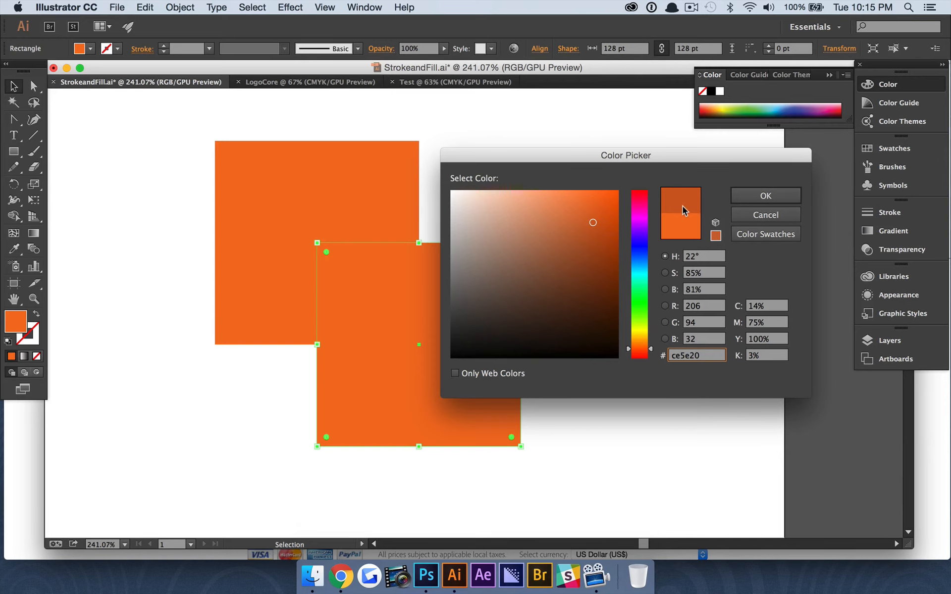
click(762, 199)
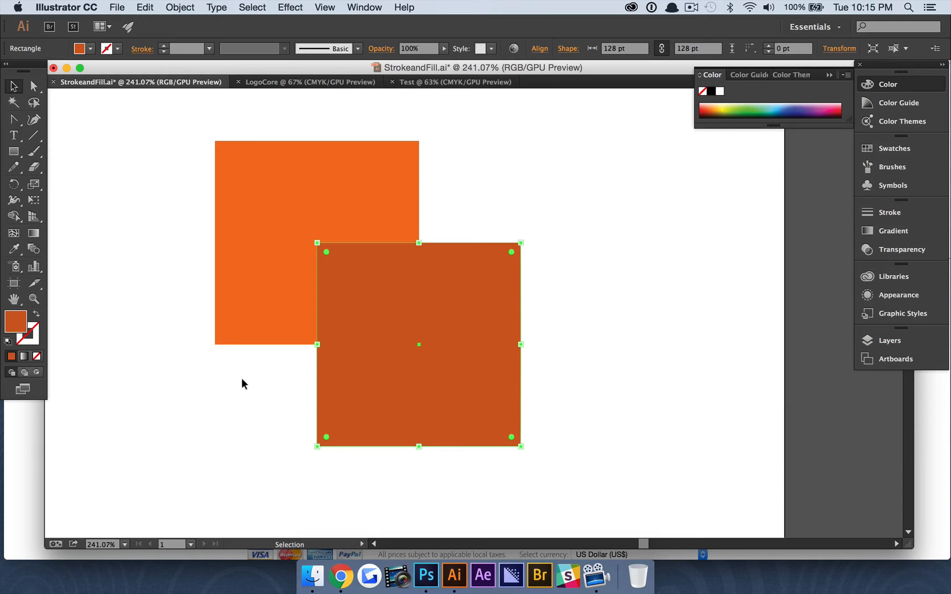
Step: Swap the front square's fill and stroke, and raise its stroke weight to 55 pt
click(37, 316)
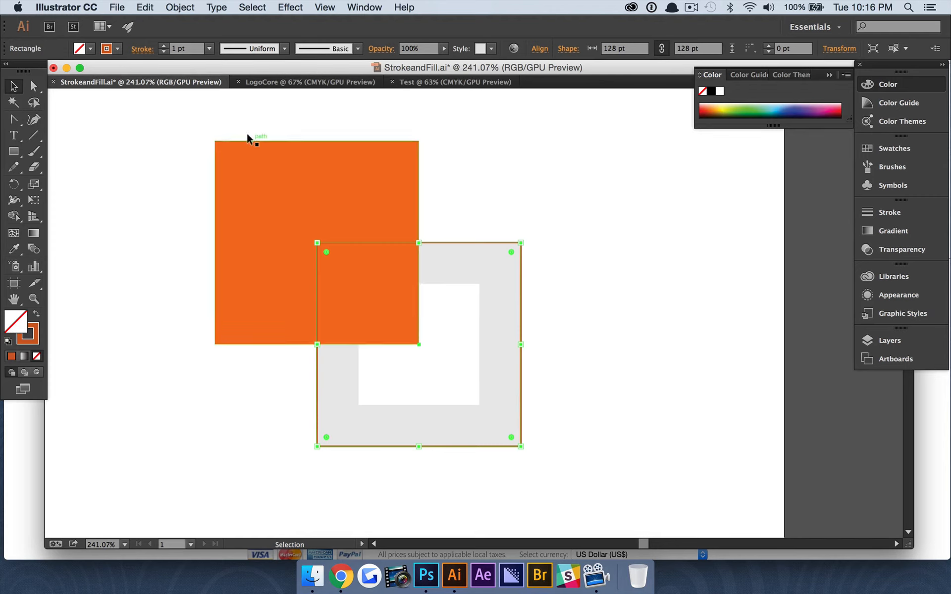
click(164, 45)
click(164, 45)
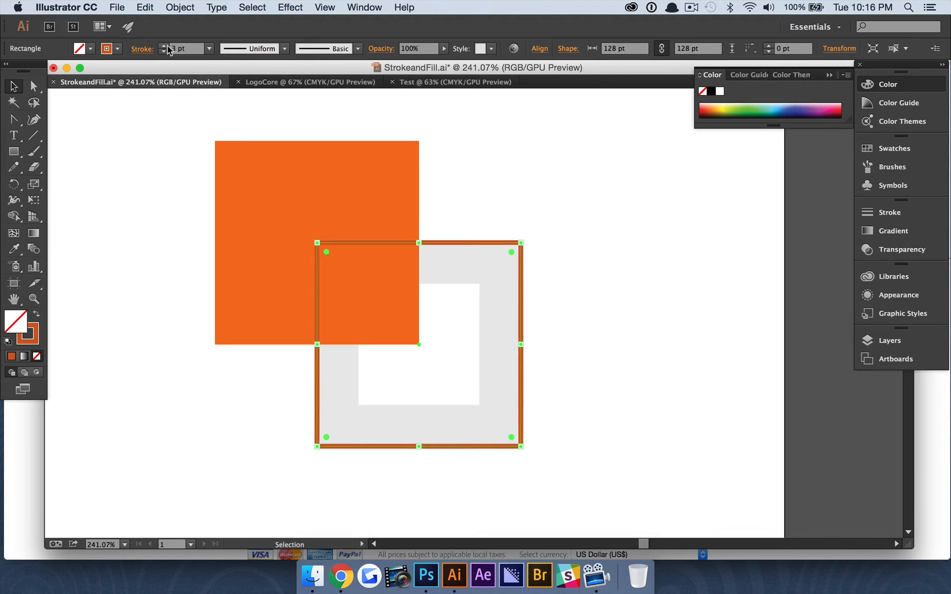
click(164, 45)
click(164, 45)
click(164, 45)
click(163, 45)
click(163, 45)
click(163, 45)
click(164, 45)
click(164, 45)
click(163, 45)
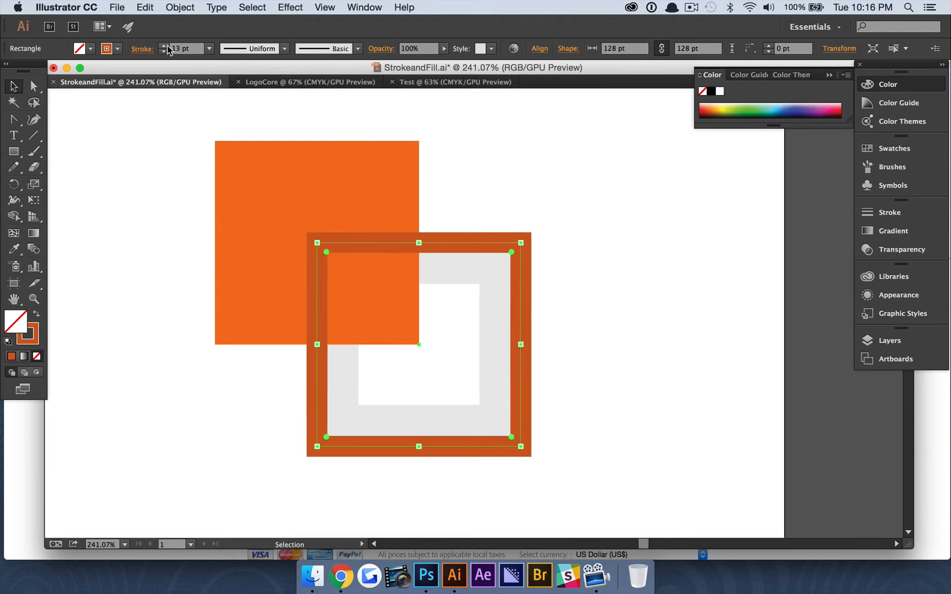
click(164, 45)
click(163, 45)
click(164, 46)
click(164, 45)
click(164, 45)
click(164, 45)
click(164, 45)
click(163, 45)
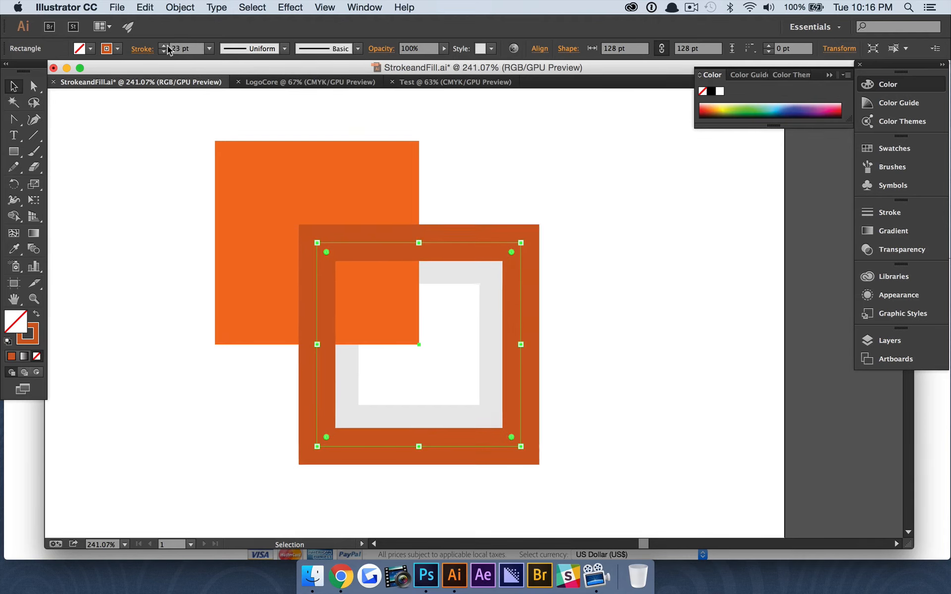
click(163, 45)
click(163, 45)
click(163, 45)
click(164, 45)
click(164, 45)
click(164, 45)
click(164, 45)
click(164, 46)
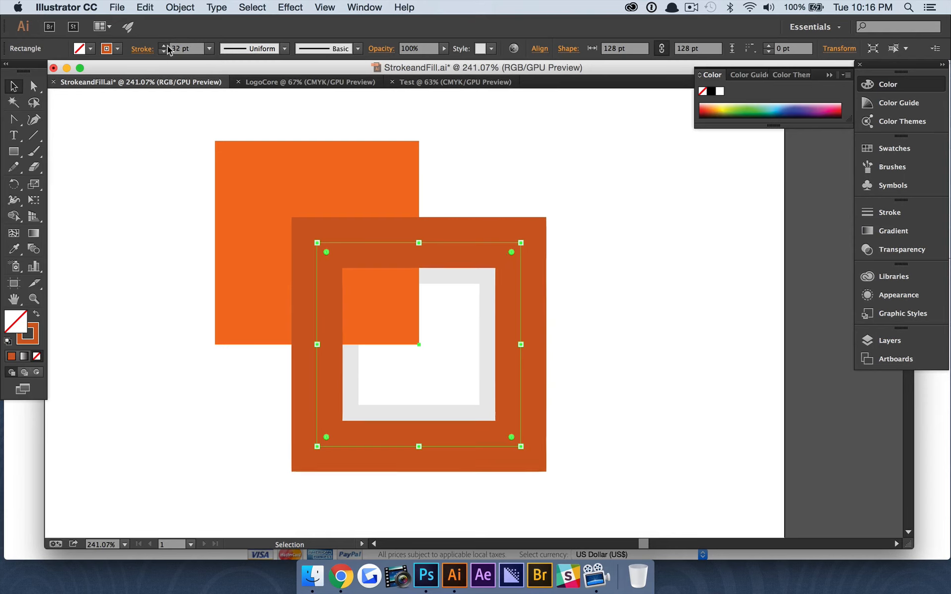
click(164, 46)
click(164, 46)
click(164, 46)
click(164, 45)
click(165, 46)
click(165, 46)
click(165, 46)
click(164, 46)
click(165, 46)
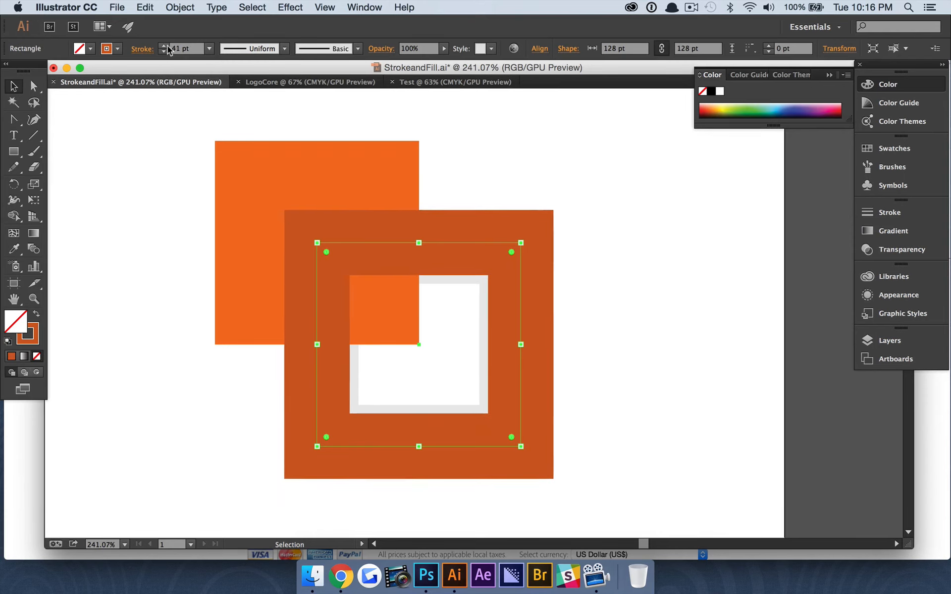
click(165, 46)
click(165, 45)
click(165, 45)
click(164, 46)
click(164, 45)
click(164, 46)
click(164, 46)
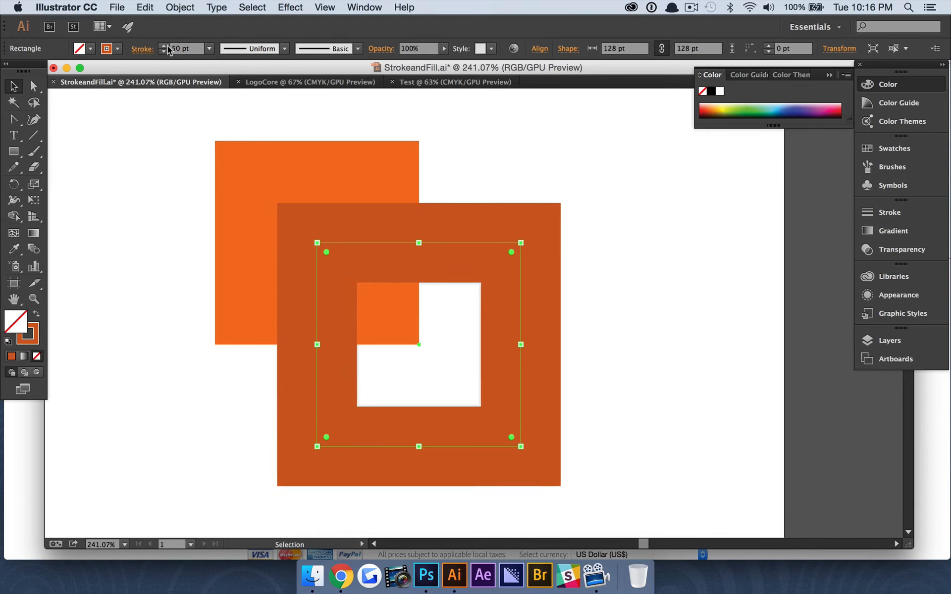
click(164, 45)
click(164, 46)
click(164, 46)
click(164, 45)
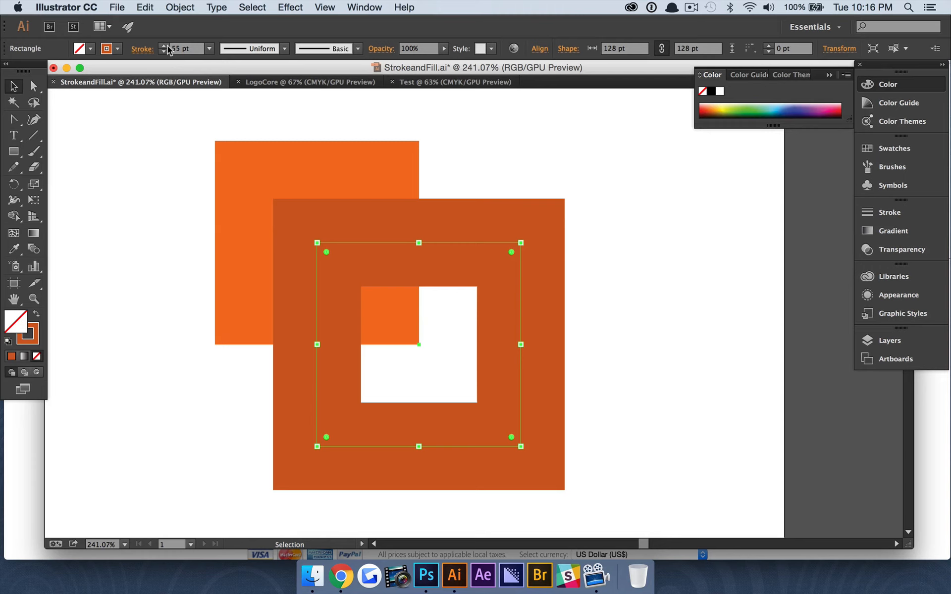
Step: Try the inside and outside stroke alignments on the square, and leave the stroke aligned to the inside
click(140, 50)
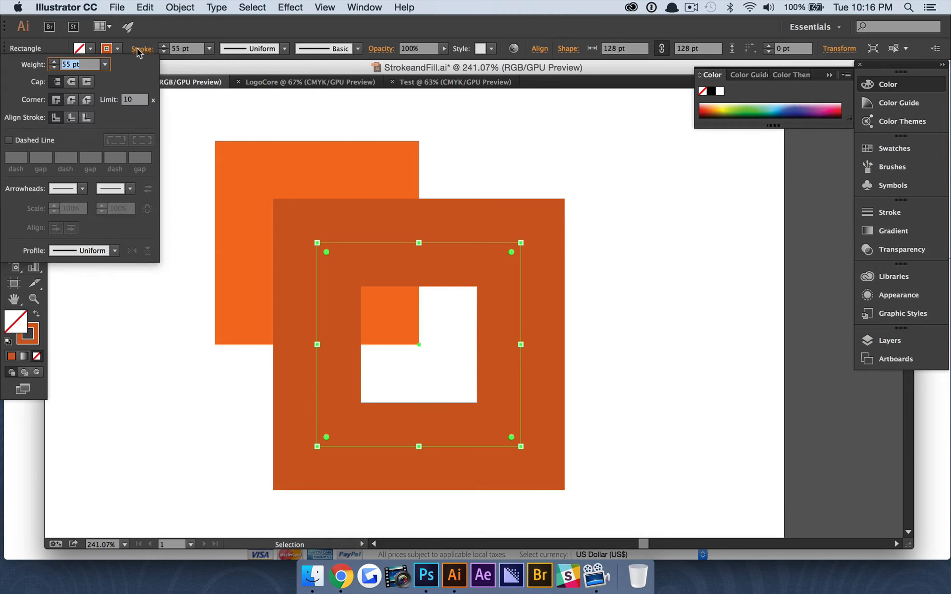
click(72, 119)
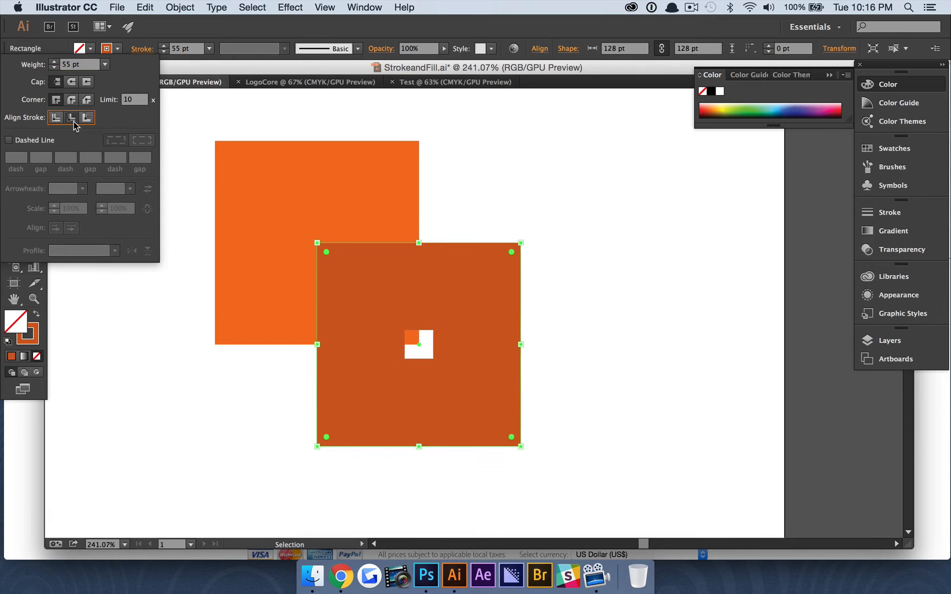
click(87, 118)
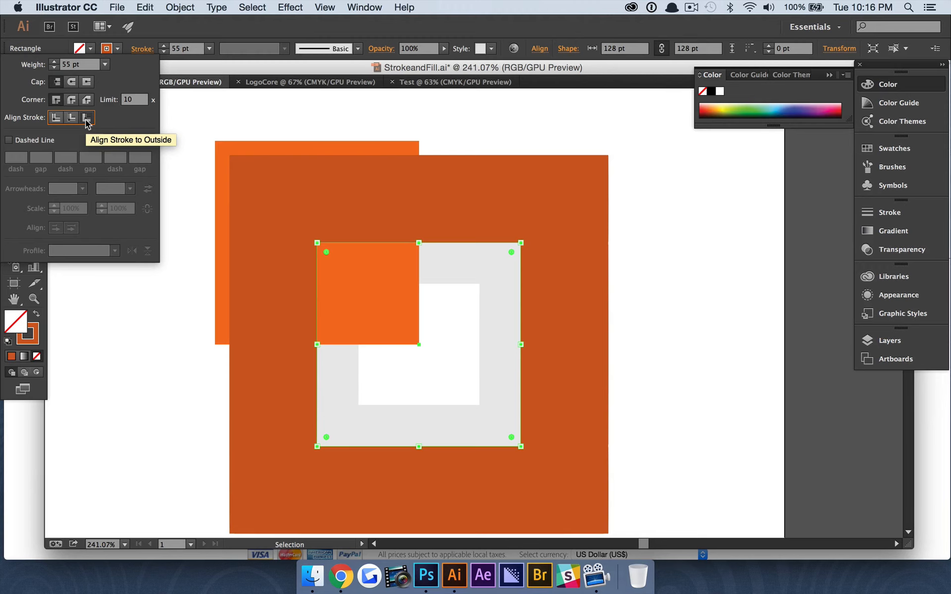
click(70, 121)
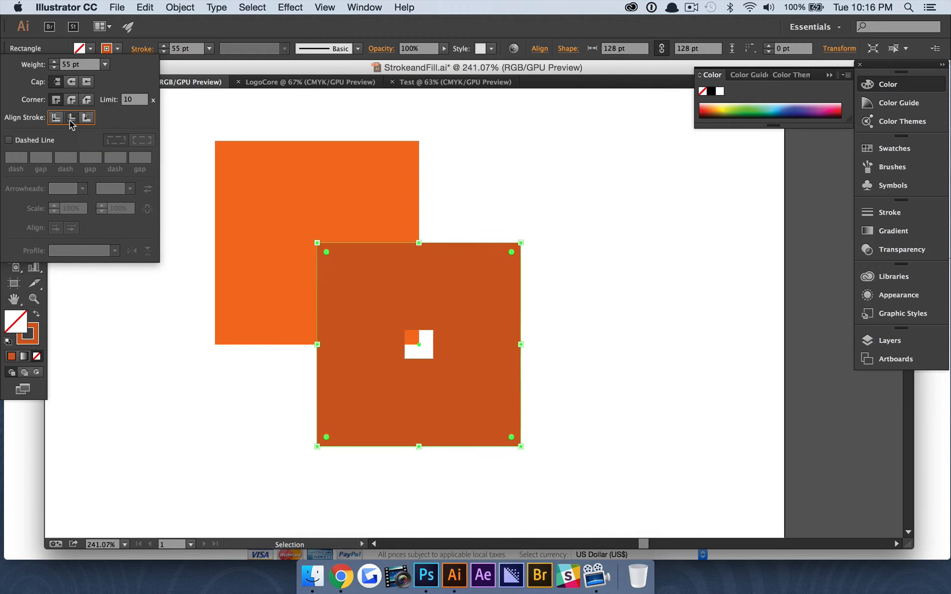
Step: Reduce the square's stroke weight to 26 pt so it covers the grey outline, and deselect the square
click(55, 68)
click(54, 67)
click(55, 68)
click(55, 67)
click(54, 67)
click(54, 67)
click(55, 67)
click(54, 67)
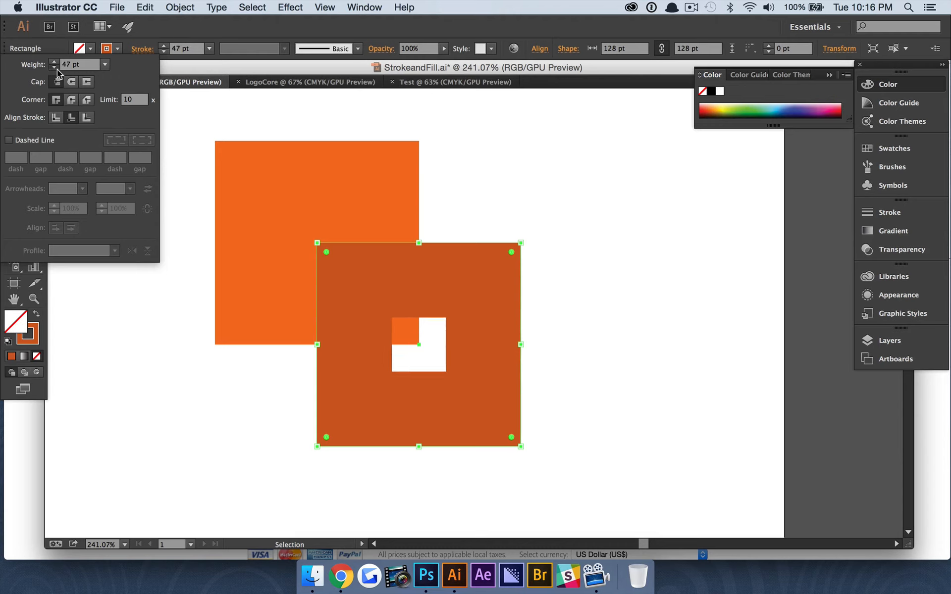
click(58, 69)
click(57, 69)
click(58, 69)
click(58, 69)
click(57, 70)
click(57, 69)
click(57, 69)
click(57, 70)
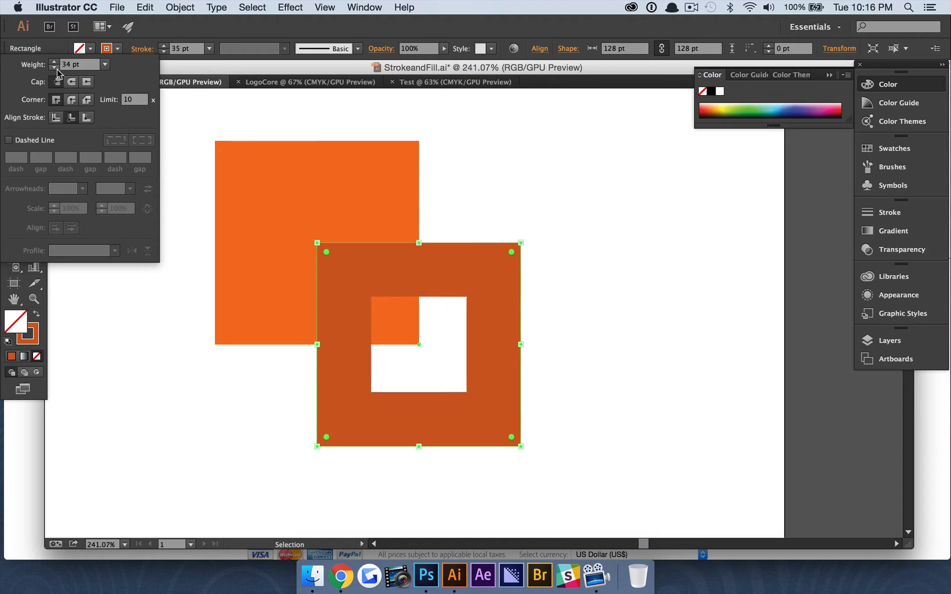
click(58, 70)
click(57, 70)
click(57, 70)
click(57, 70)
click(58, 70)
click(57, 69)
click(58, 70)
click(58, 70)
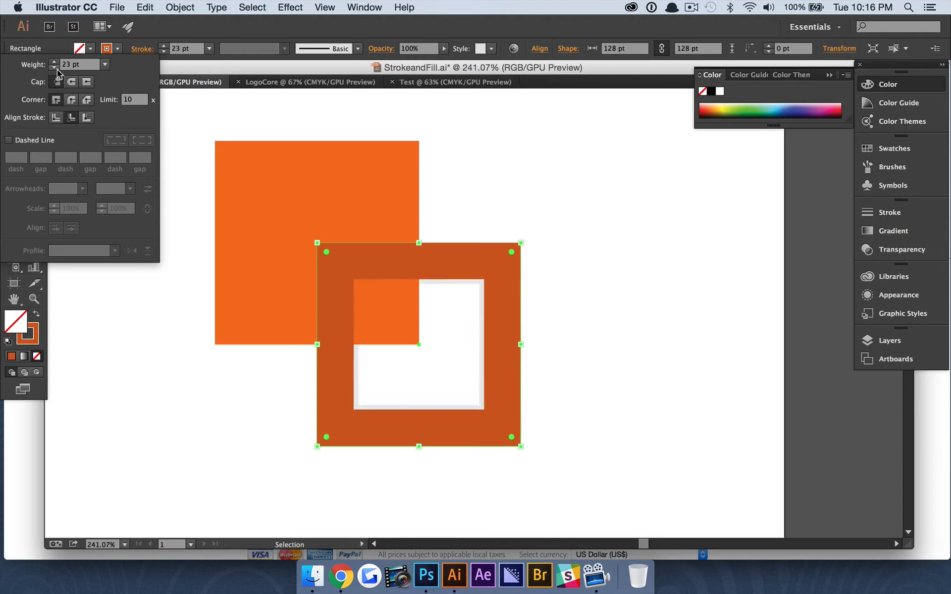
click(58, 70)
click(54, 62)
click(54, 63)
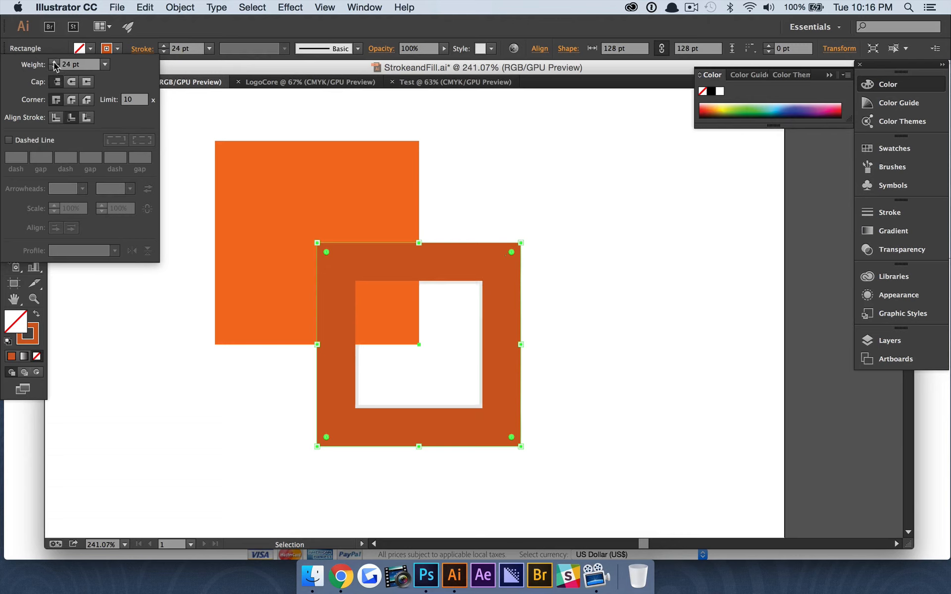
click(54, 62)
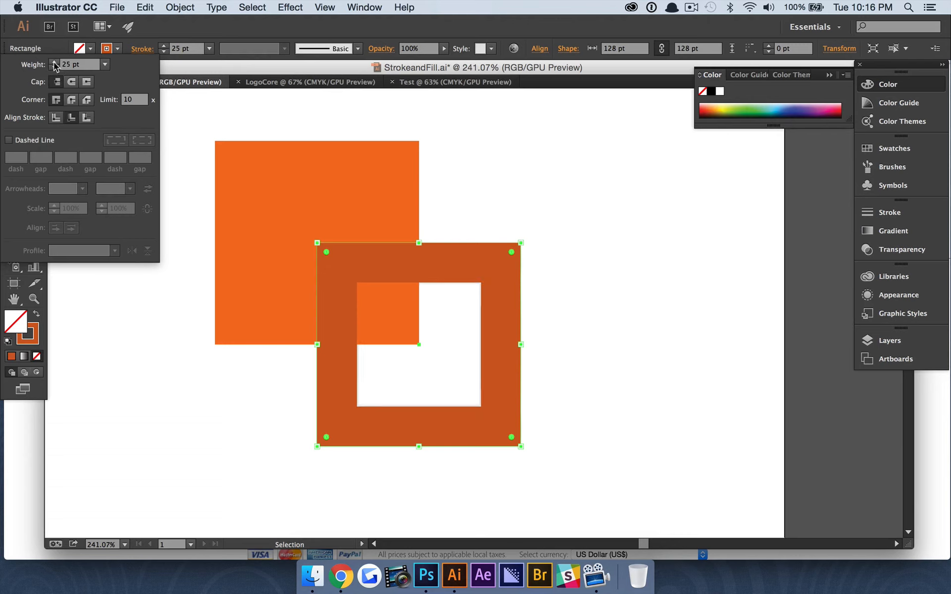
click(54, 62)
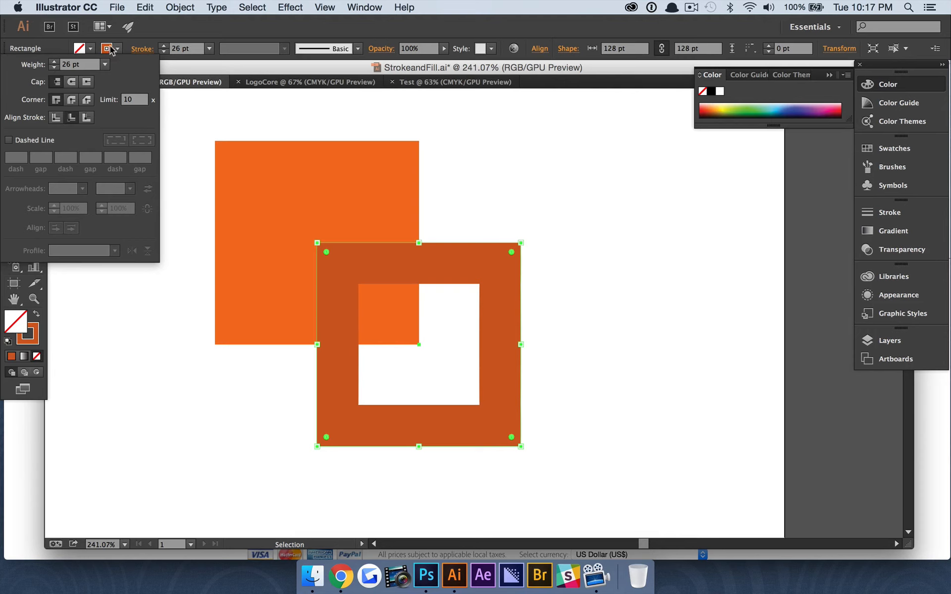
click(147, 27)
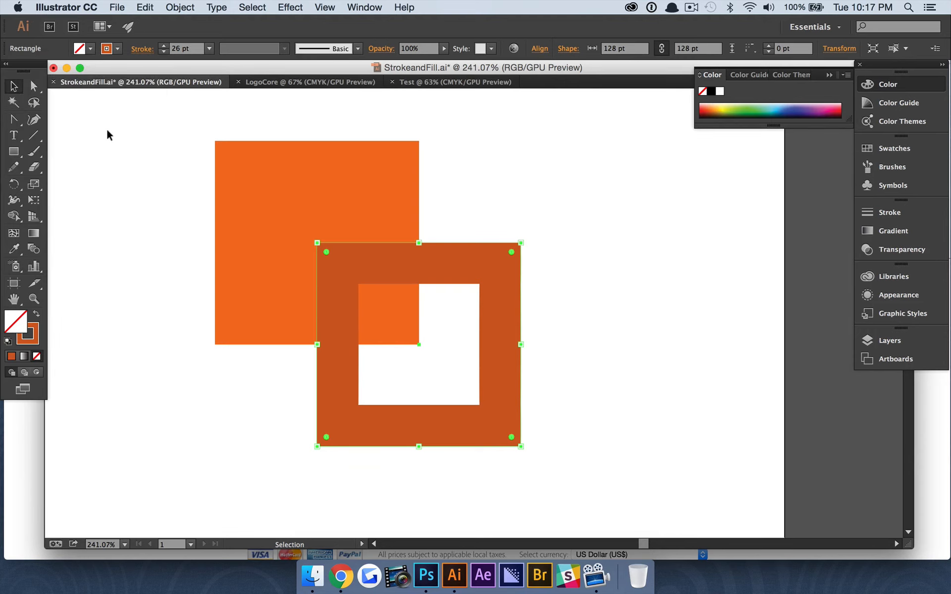
click(118, 142)
Step: Expand the OnTop layer and move the dark orange outlined rectangle below the solid orange one in the stacking order
scroll(214, 184, down, 5)
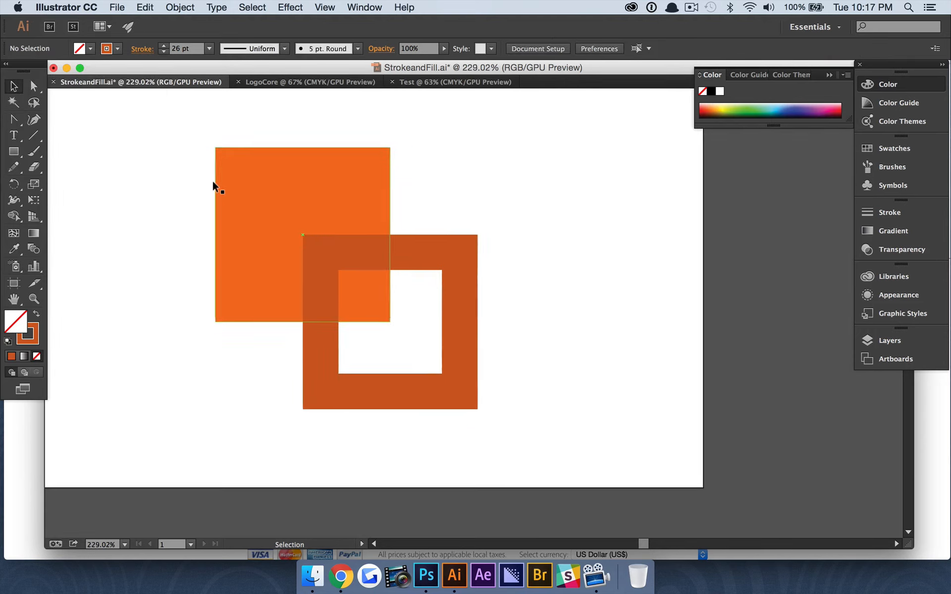
drag(270, 199, 302, 228)
scroll(302, 229, up, 3)
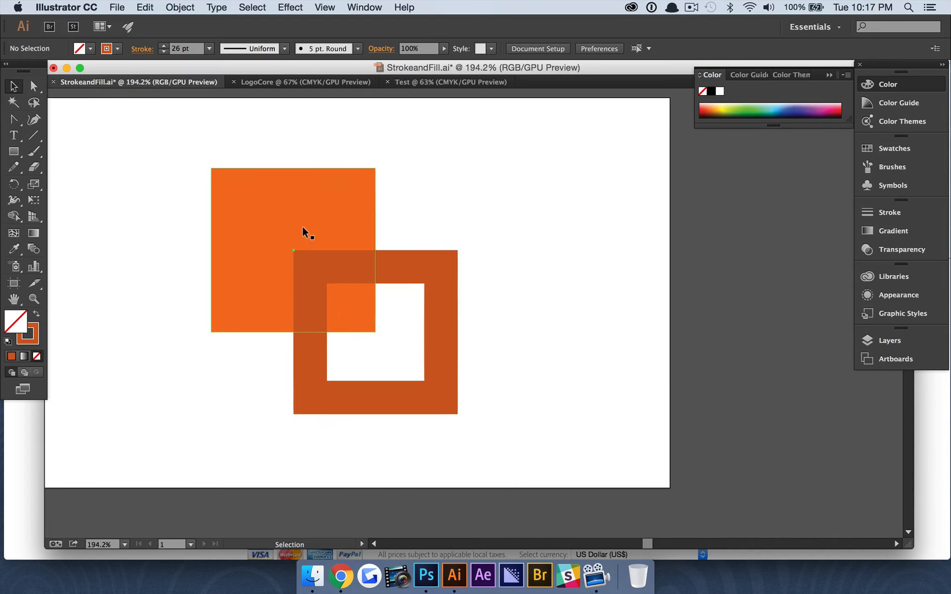
scroll(303, 228, left, 2)
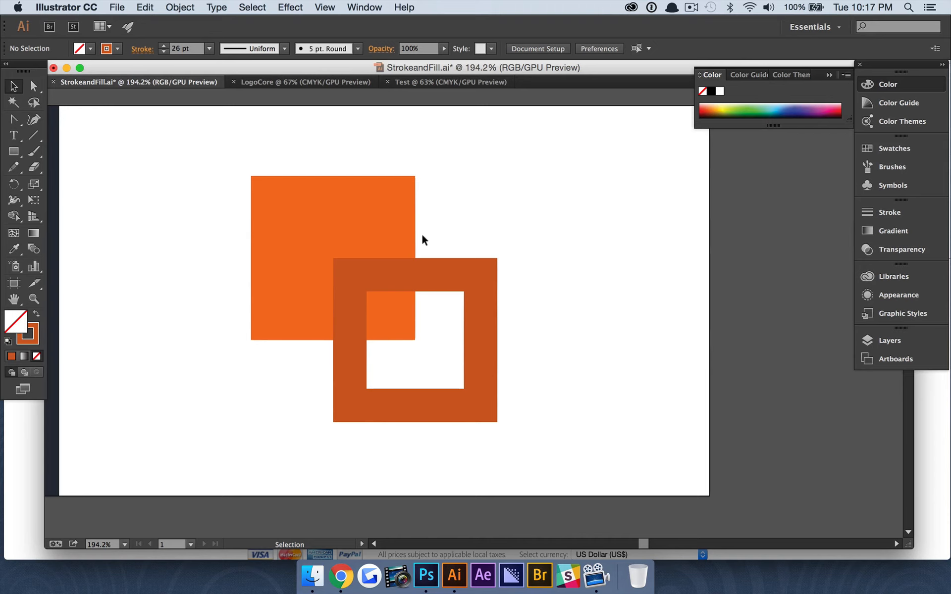
click(888, 342)
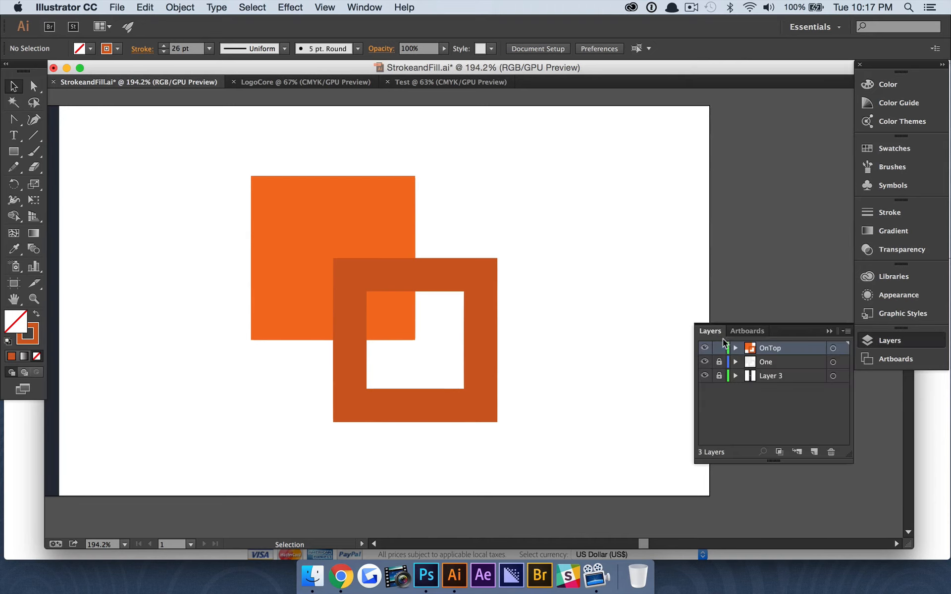
click(736, 347)
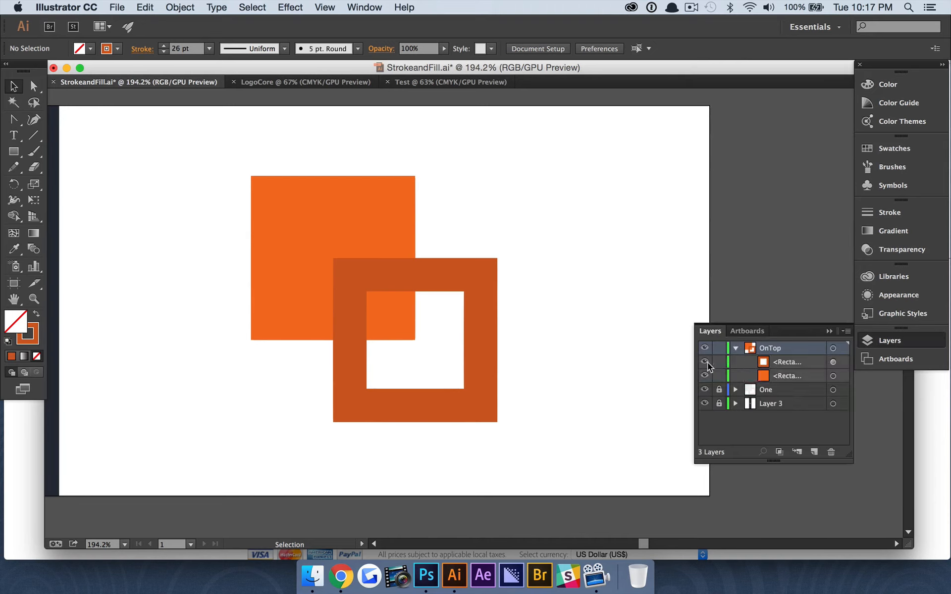
click(791, 364)
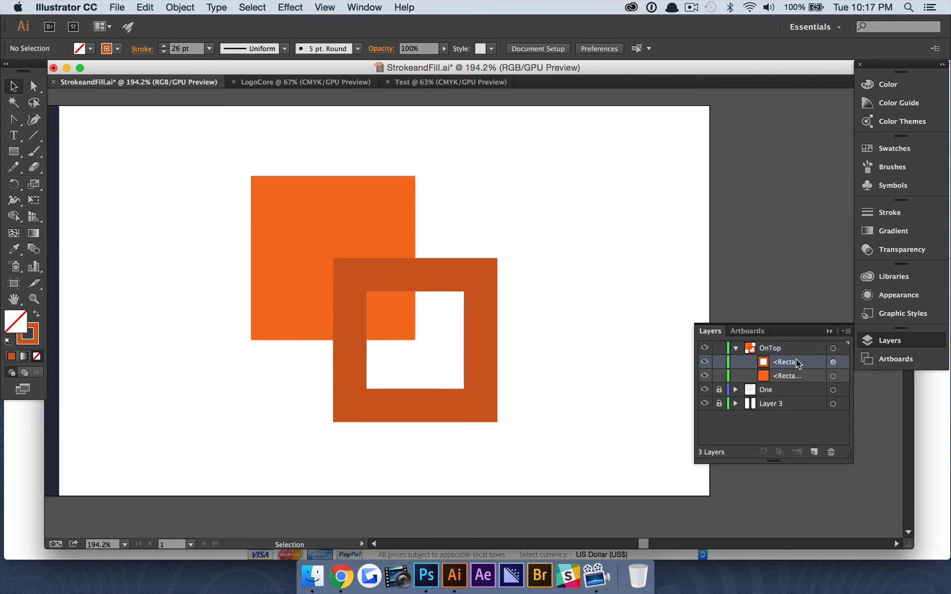
drag(785, 364, 783, 381)
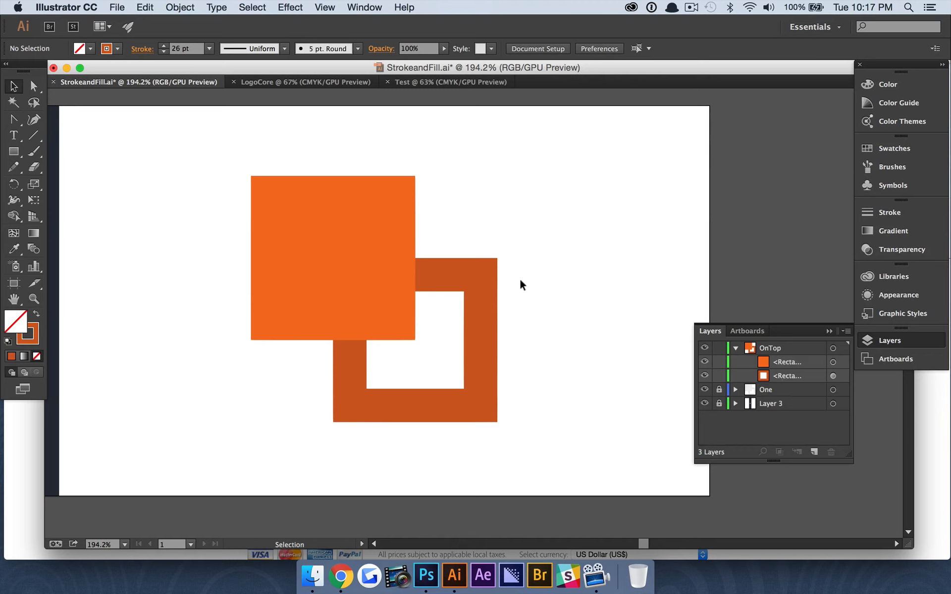
Step: Select the dark orange outlined square, and alternately bring it forward and send it backward behind the solid orange square
click(476, 307)
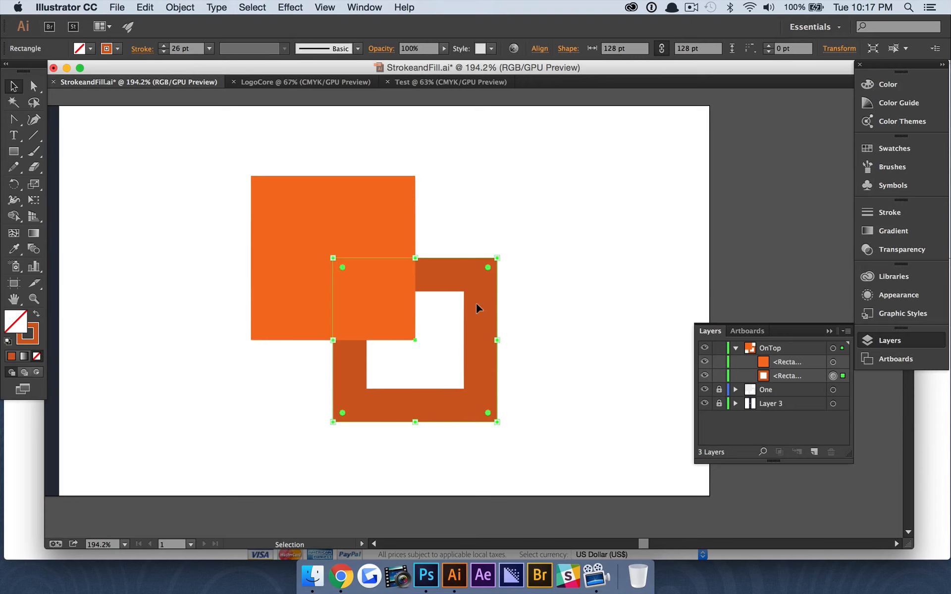
key(super)
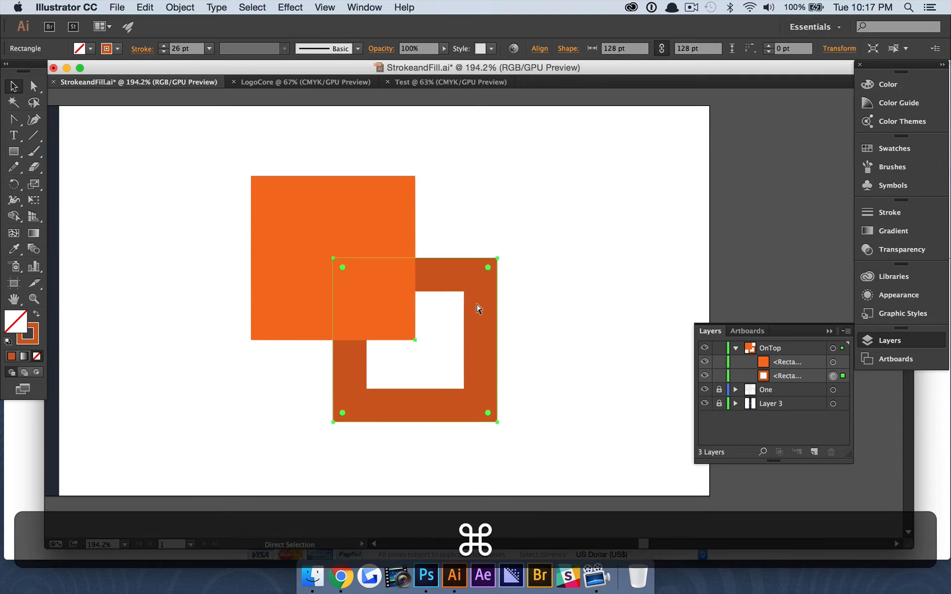
key(super+bracketright)
key(super+bracketleft)
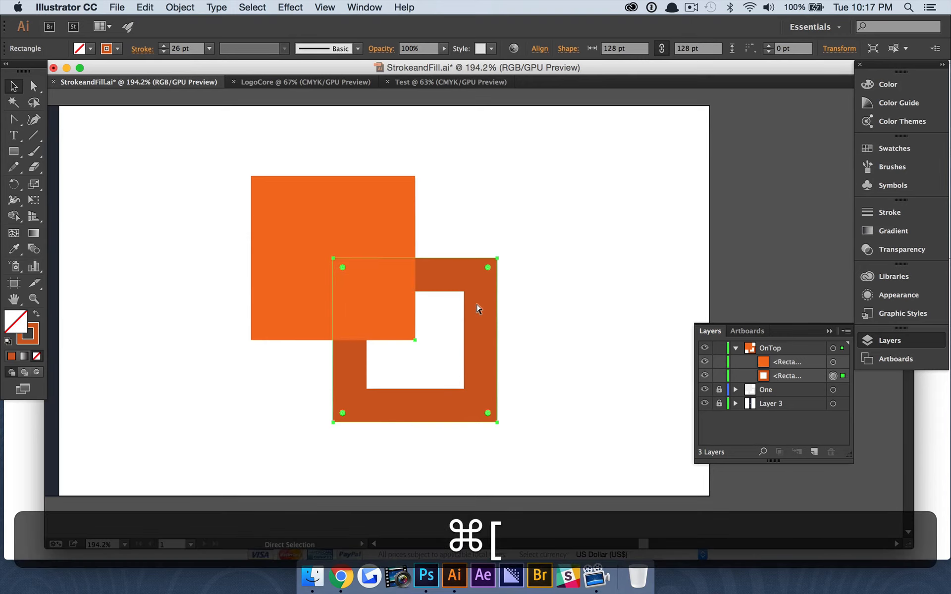
key(super+bracketright)
key(super+bracketleft)
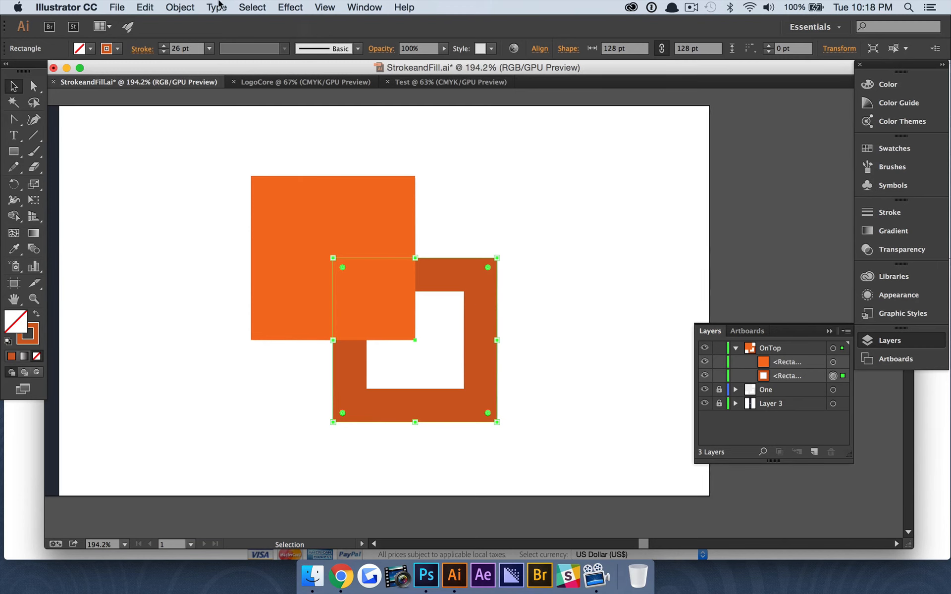
Step: Show the Arrange commands available for the selected outlined square, and deselect the square
click(180, 7)
mouse_move(186, 37)
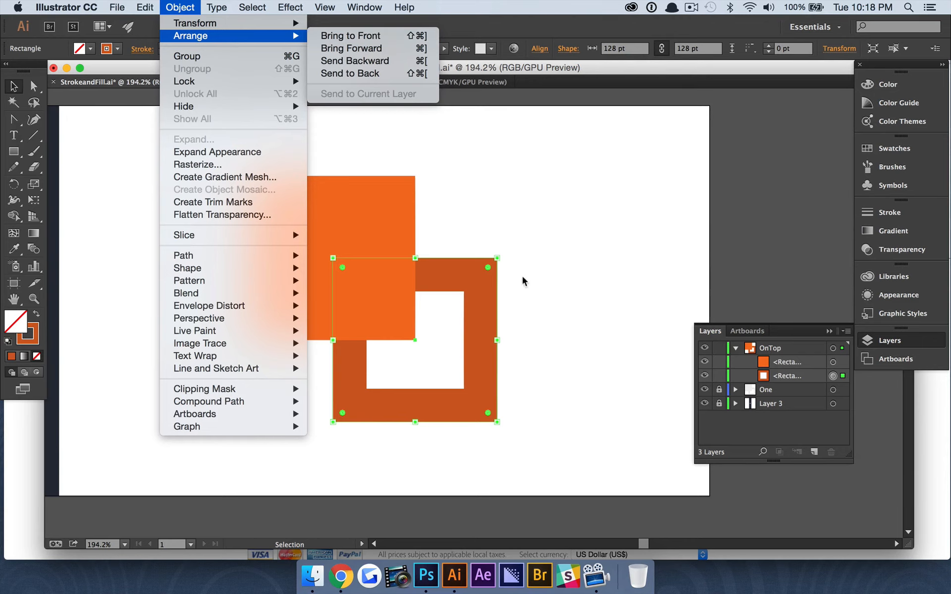
click(532, 288)
click(533, 288)
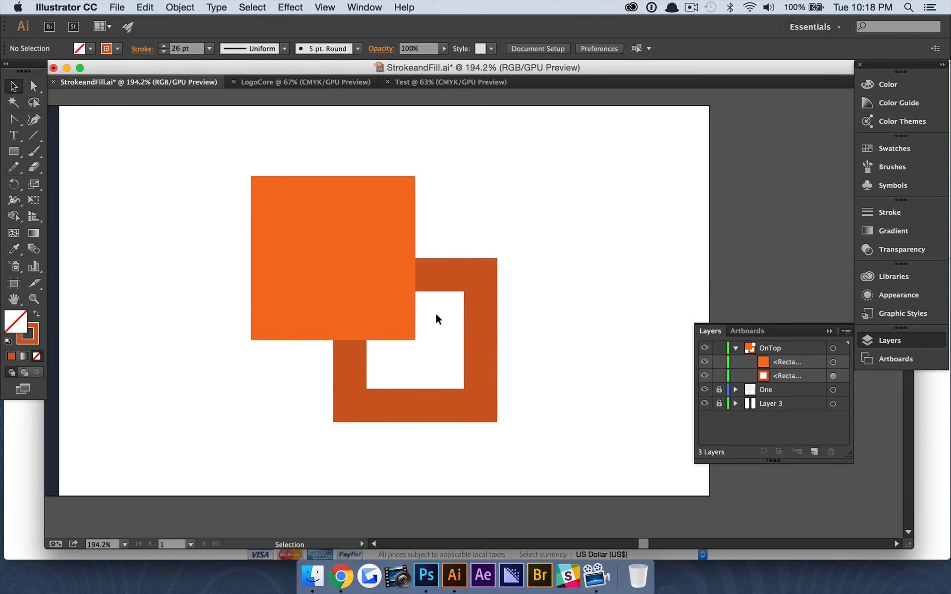
Step: Select the solid orange square and examine its corners and anchor points up close
scroll(435, 319, down, 5)
scroll(435, 319, up, 5)
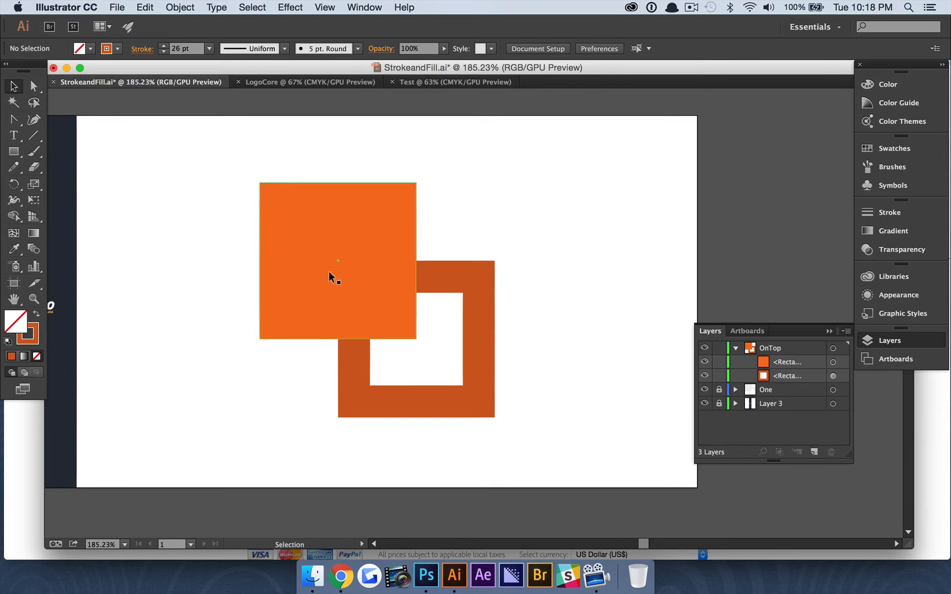
click(313, 246)
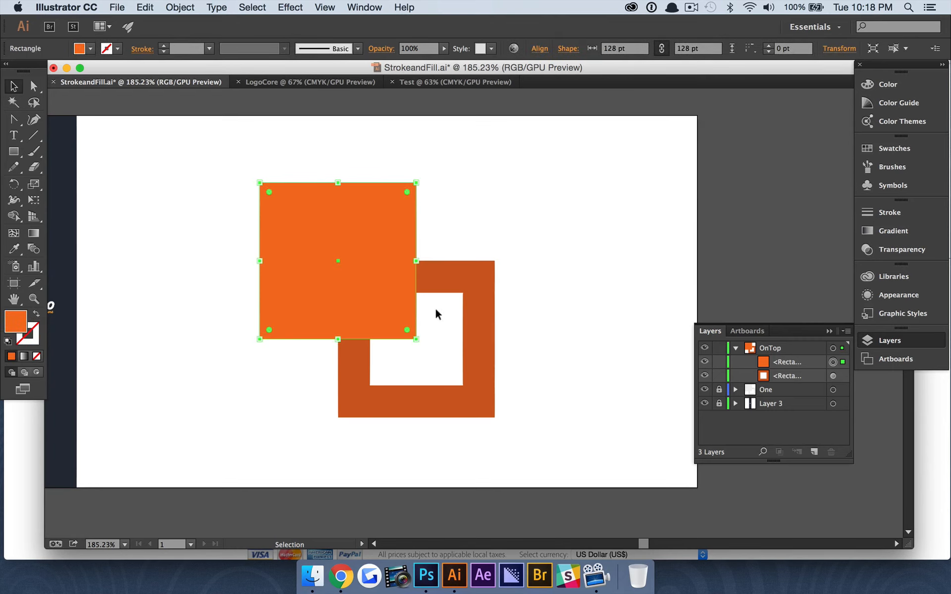
scroll(415, 338, up, 5)
scroll(420, 323, left, 5)
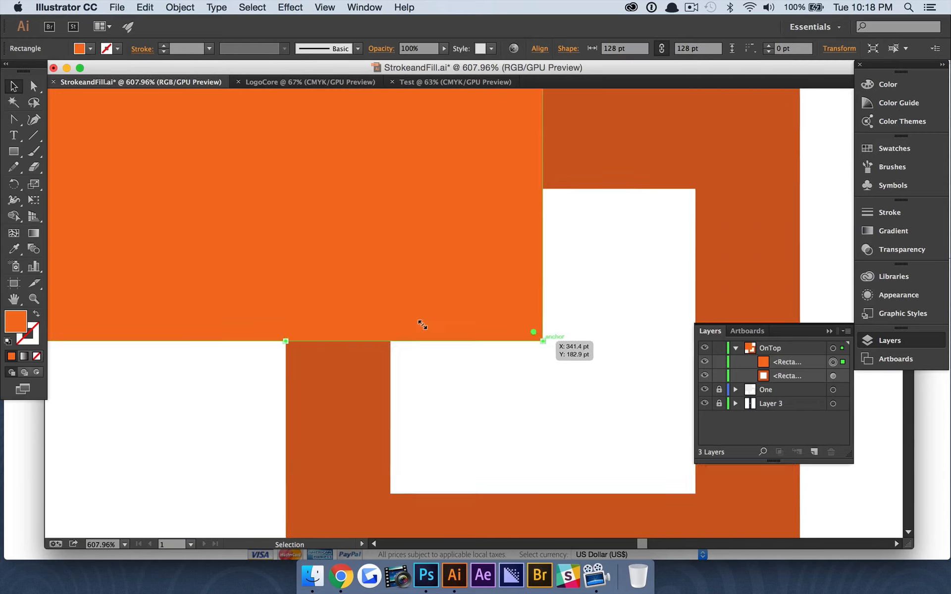
scroll(333, 371, up, 5)
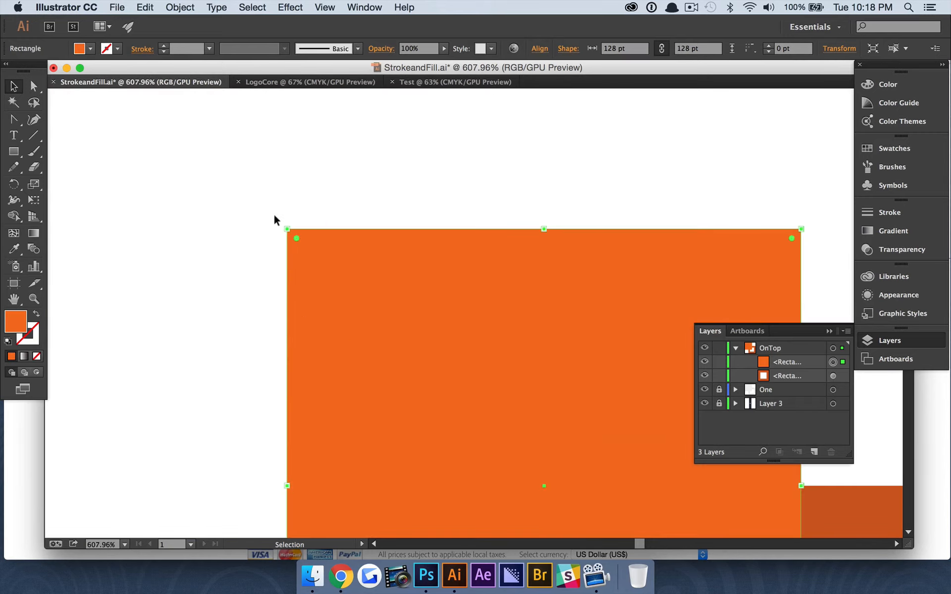
scroll(271, 216, down, 3)
scroll(418, 239, right, 2)
scroll(391, 230, down, 2)
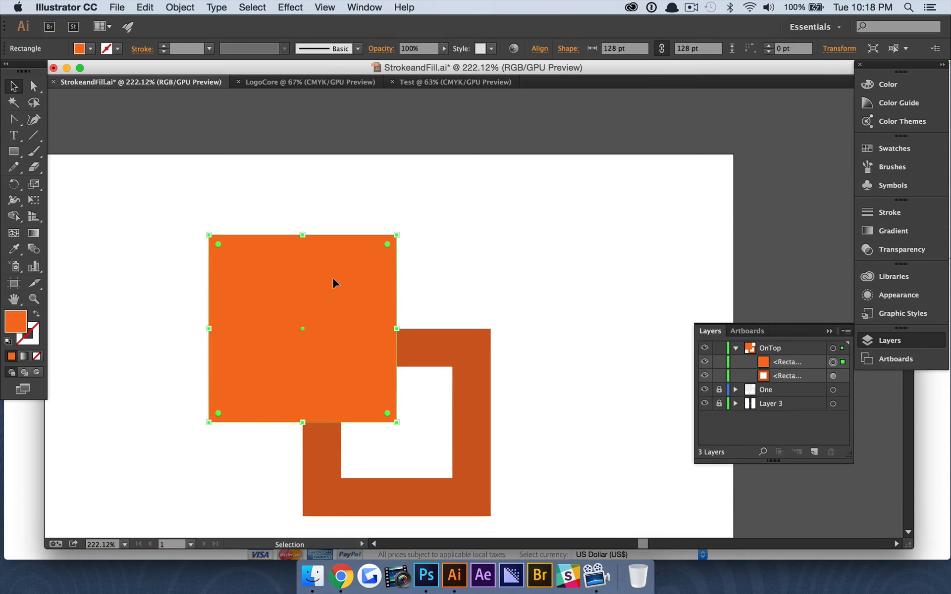
scroll(332, 279, left, 2)
scroll(333, 279, down, 1)
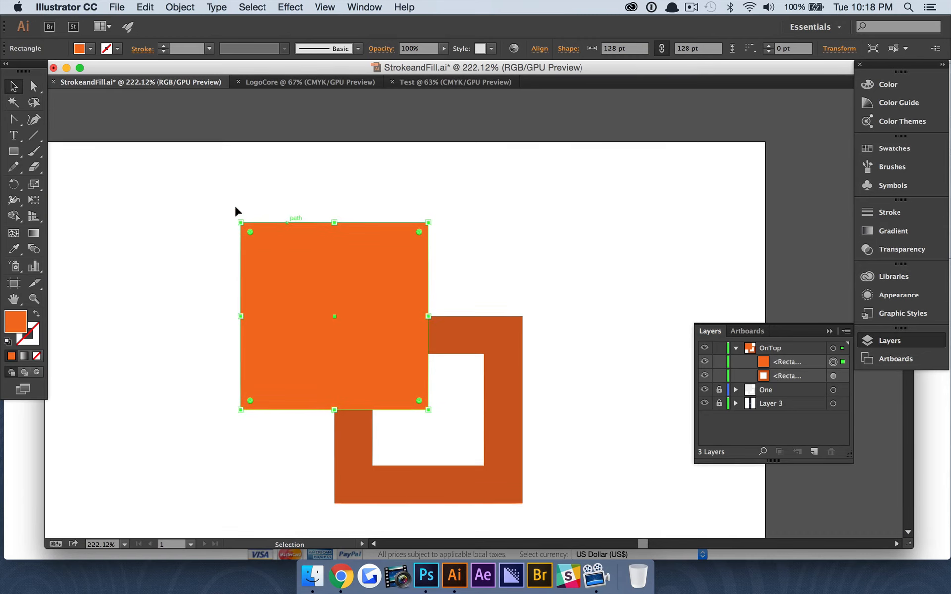
Step: With Direct Selection, try moving the solid orange square's top-left anchor point, and return it to its original corner
click(33, 86)
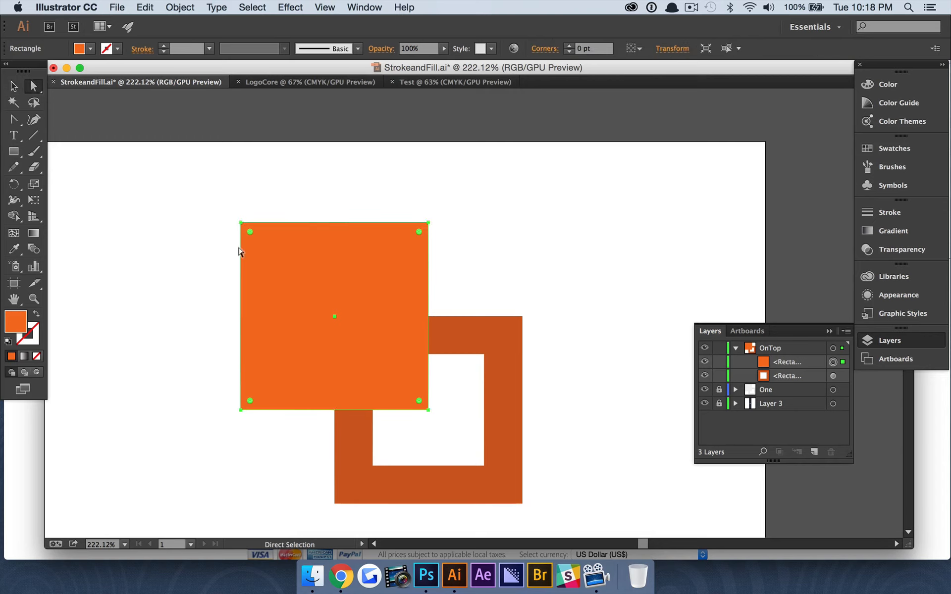
click(187, 248)
click(276, 254)
scroll(221, 176, up, 2)
drag(244, 238, 199, 206)
click(370, 178)
scroll(377, 353, down, 5)
scroll(376, 357, up, 6)
key(super+z)
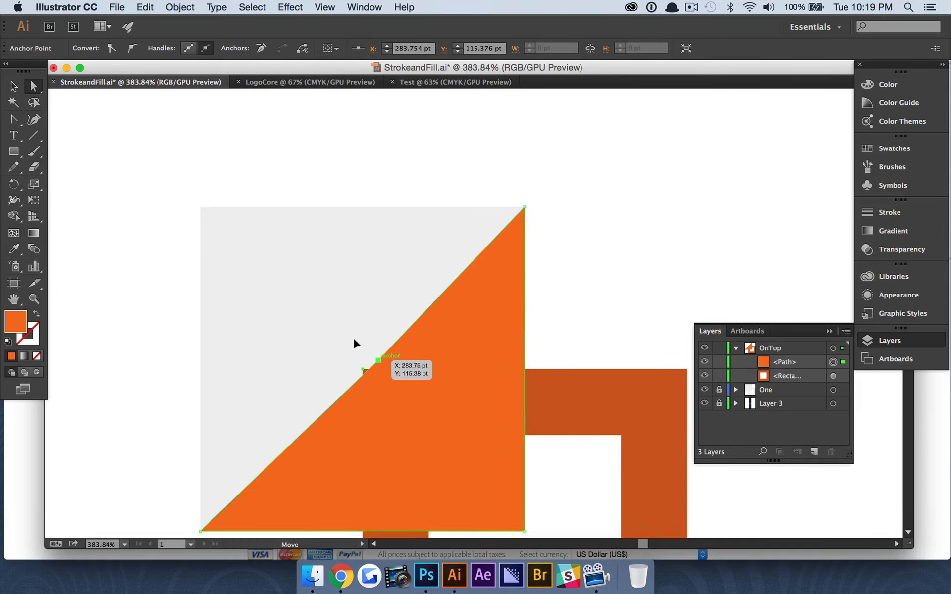
drag(376, 360, 200, 206)
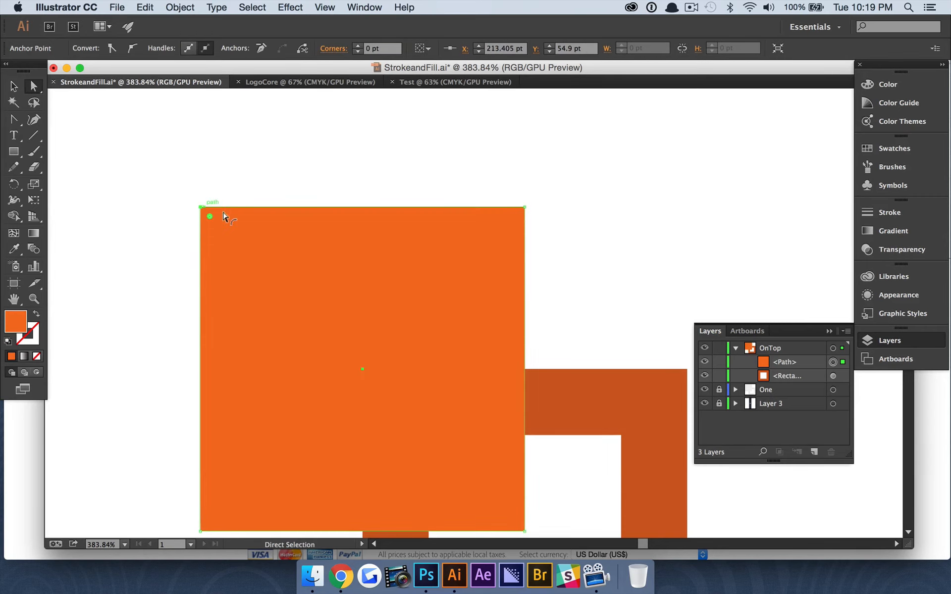
Step: Try moving the whole outlined square up and to the right by its top-right corner, and undo the move
scroll(252, 244, down, 5)
scroll(324, 289, up, 4)
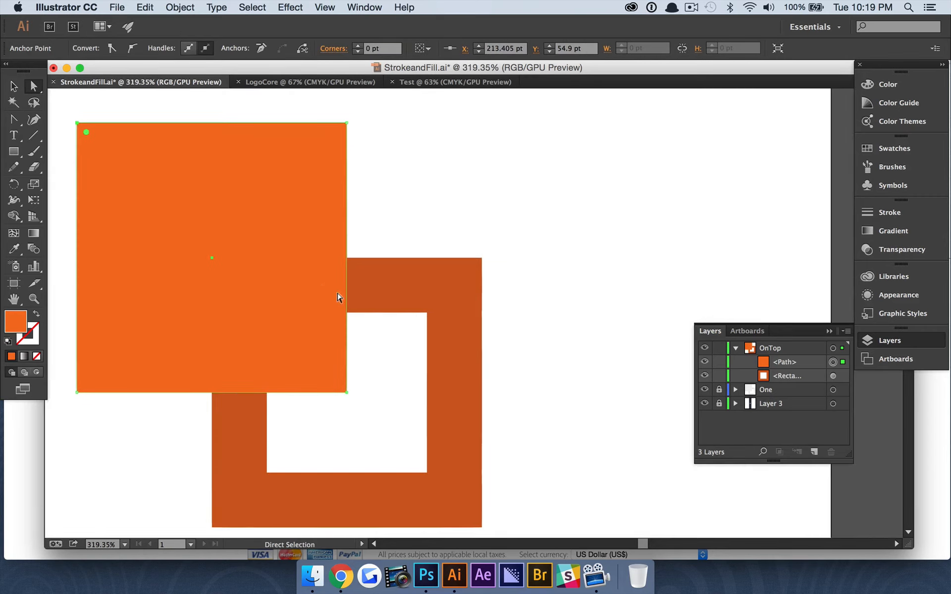
click(382, 297)
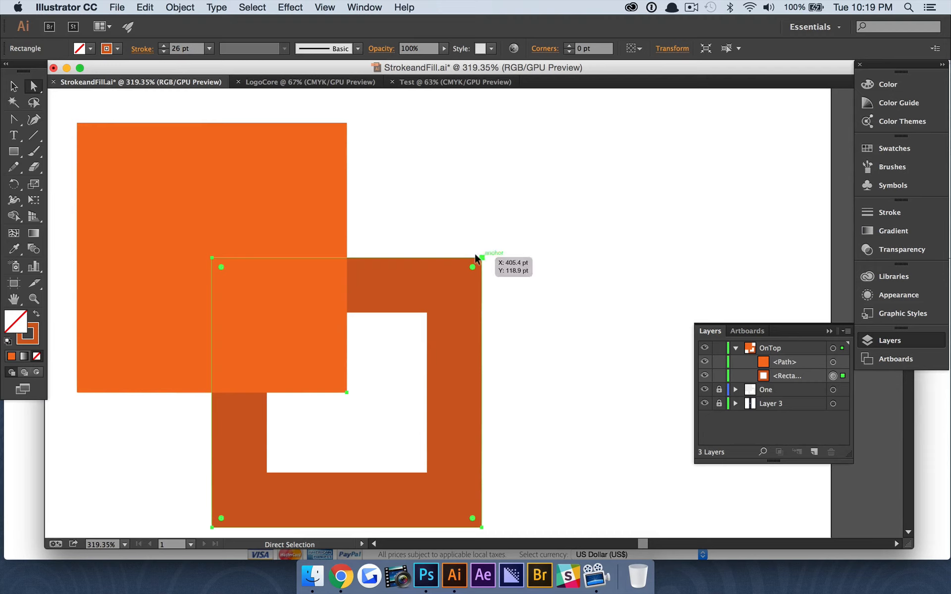
drag(475, 257, 519, 219)
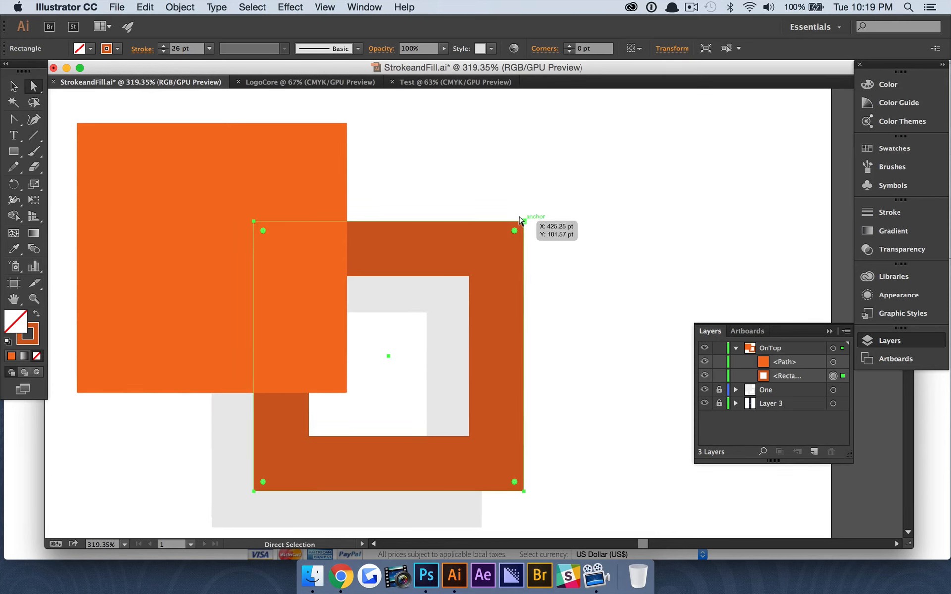
key(super+z)
Step: Stretch only the outlined square's top-right anchor point to the right, undo the distortion, and deselect the square
click(481, 257)
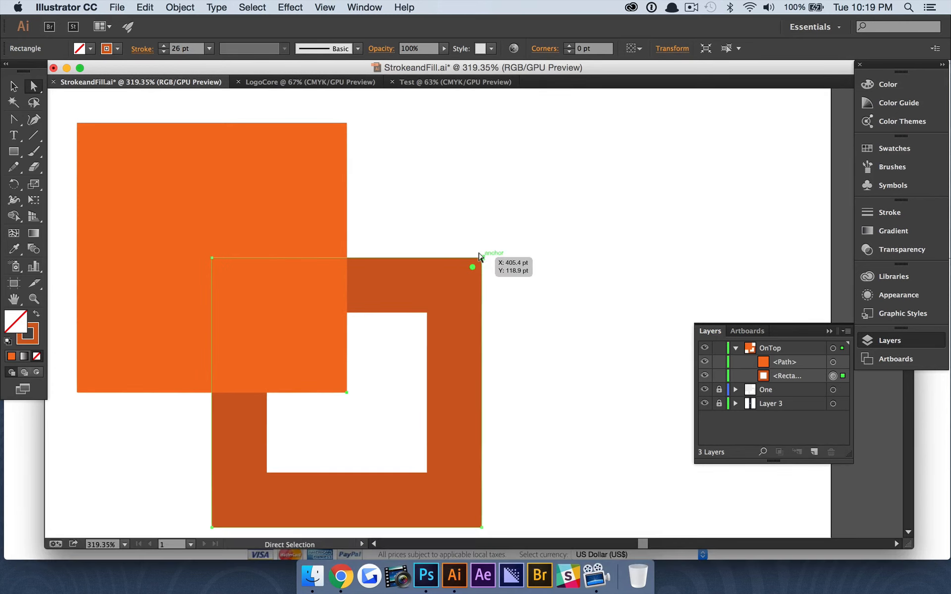
drag(482, 256, 613, 257)
scroll(448, 303, down, 5)
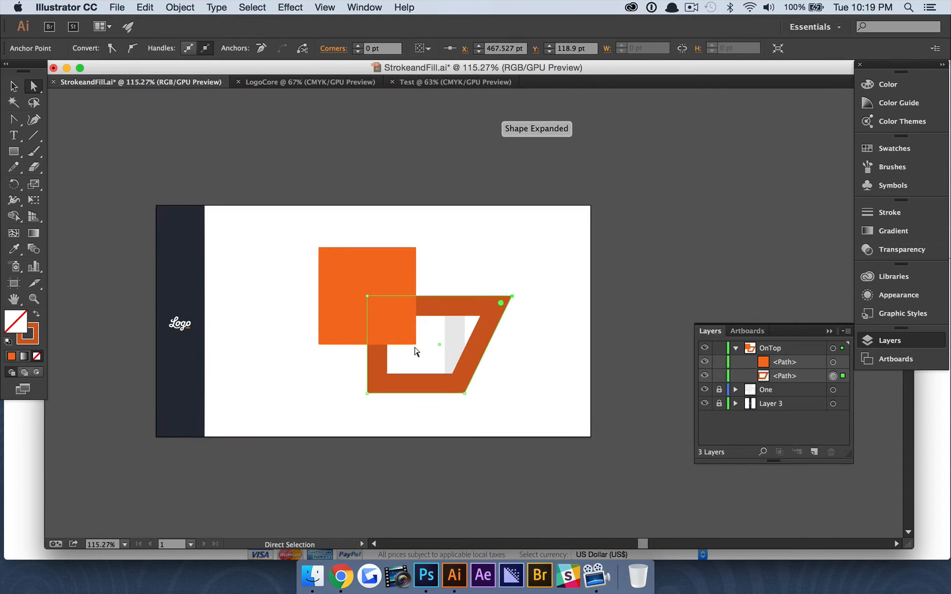
scroll(416, 352, up, 3)
key(super+z)
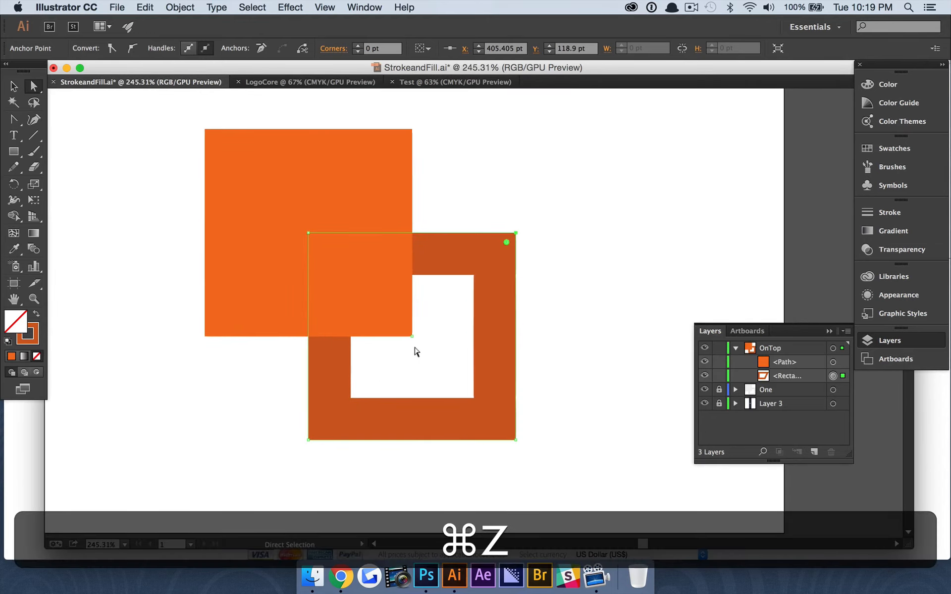
click(530, 265)
Step: Return to the Selection tool and view the two overlapping squares at different zoom levels
scroll(530, 265, down, 3)
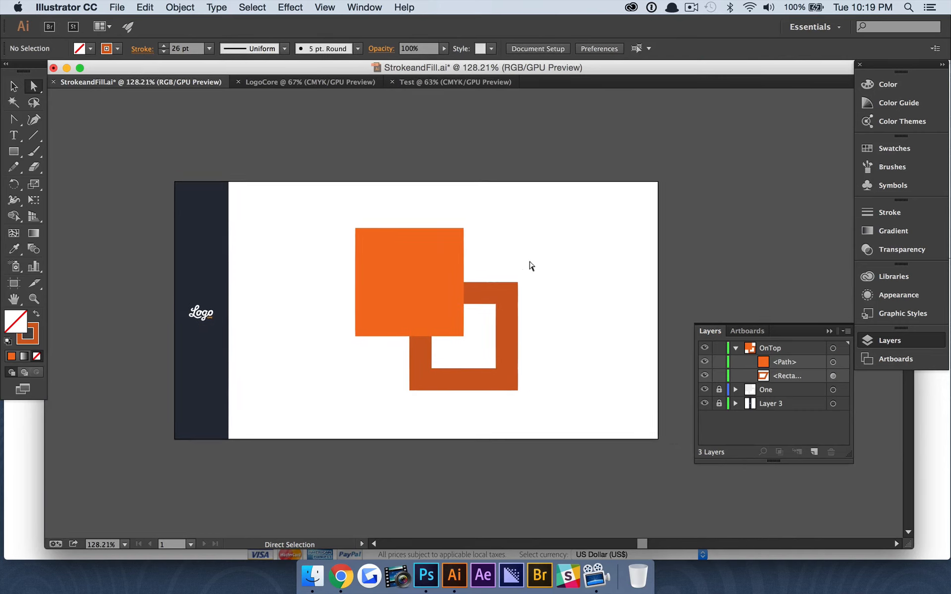
scroll(506, 267, up, 2)
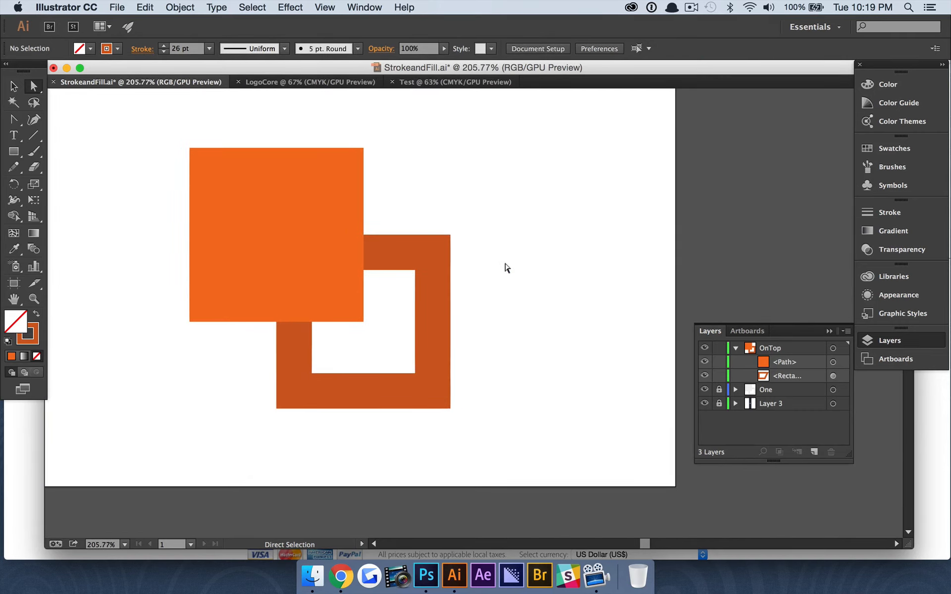
scroll(506, 268, up, 2)
scroll(506, 268, left, 2)
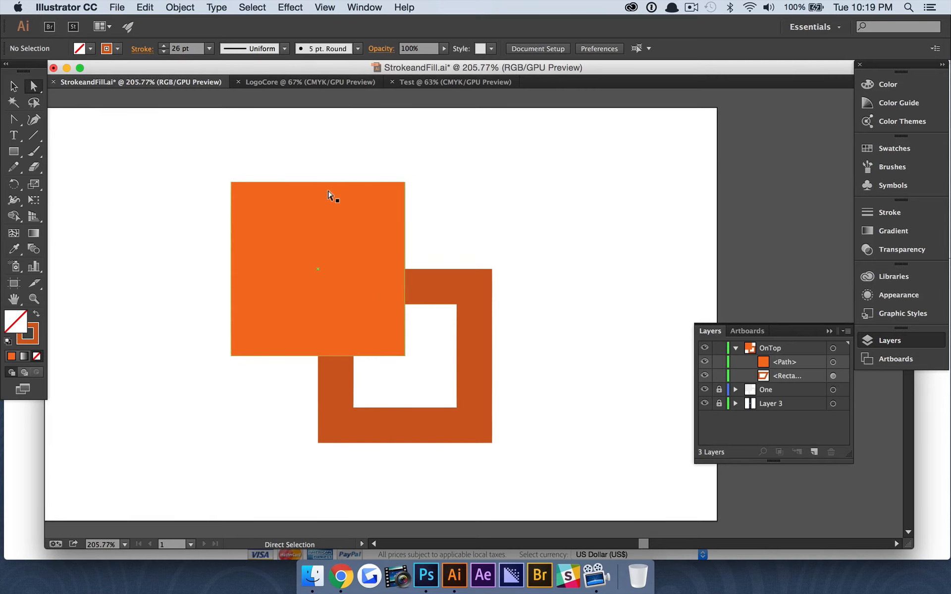
click(13, 87)
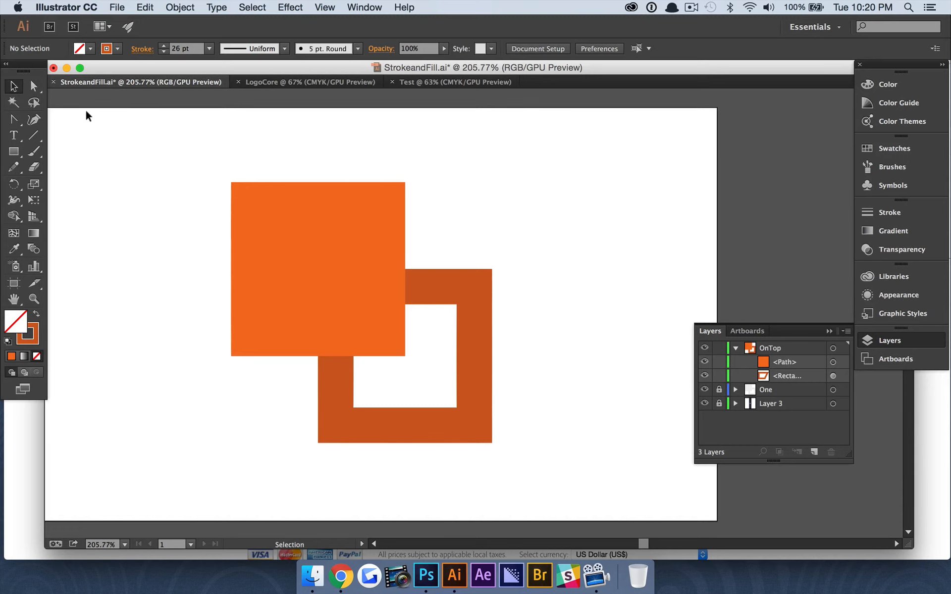
scroll(138, 122, down, 2)
scroll(138, 124, down, 5)
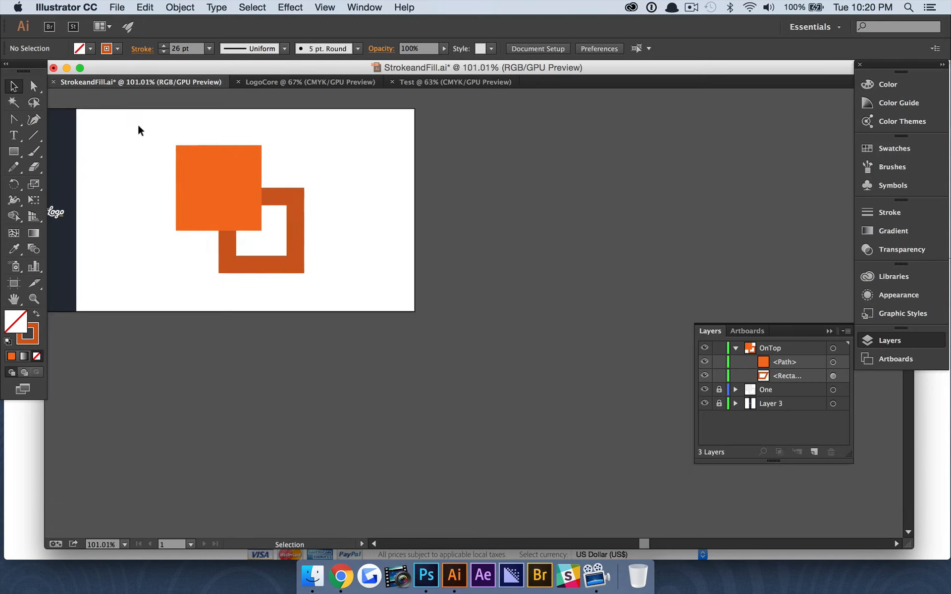
scroll(138, 125, up, 5)
scroll(138, 125, left, 2)
scroll(138, 125, right, 3)
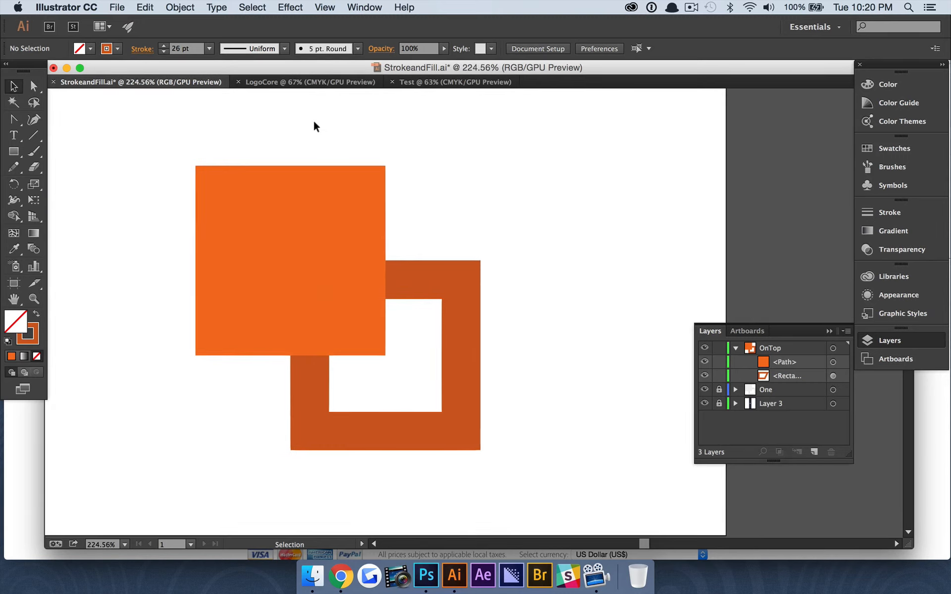
Step: Start a Save As to the Desktop, look through the available file formats, and cancel the save
click(117, 7)
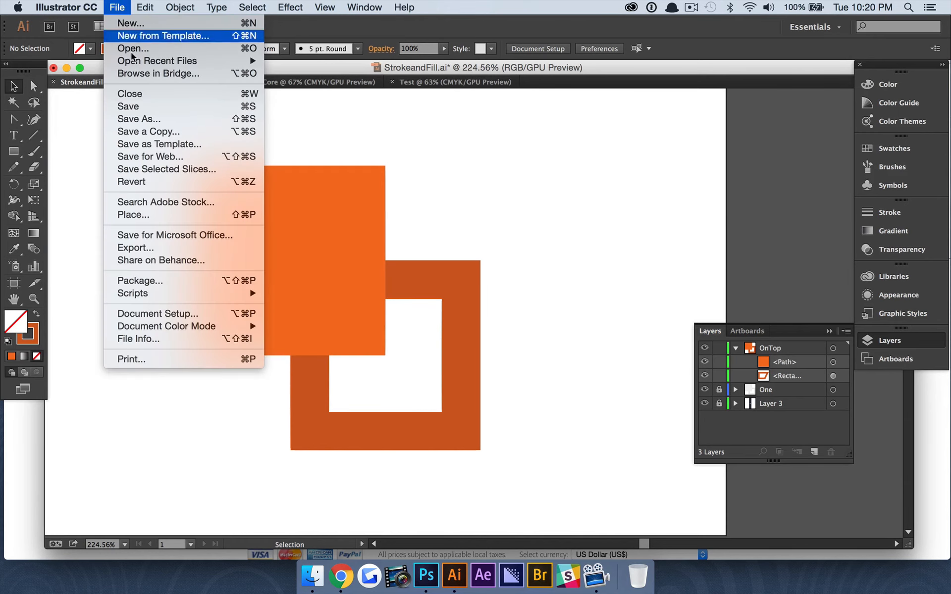
click(149, 115)
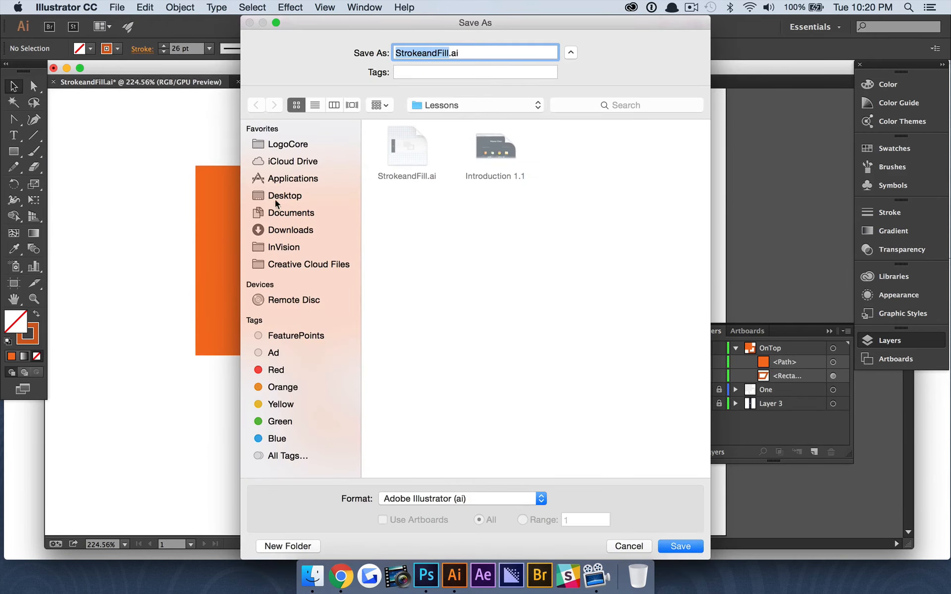
click(280, 197)
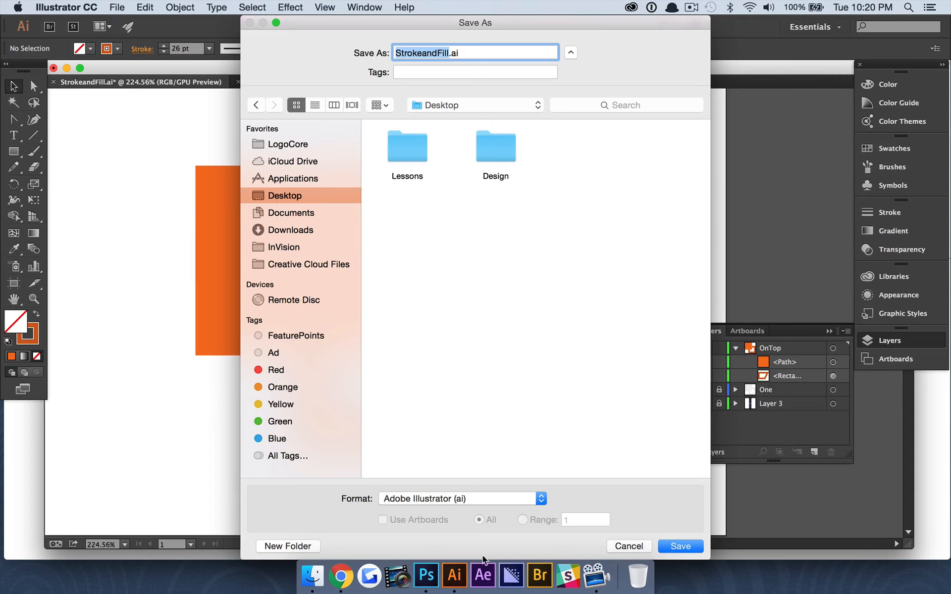
click(445, 501)
click(446, 501)
click(445, 501)
click(446, 501)
click(622, 544)
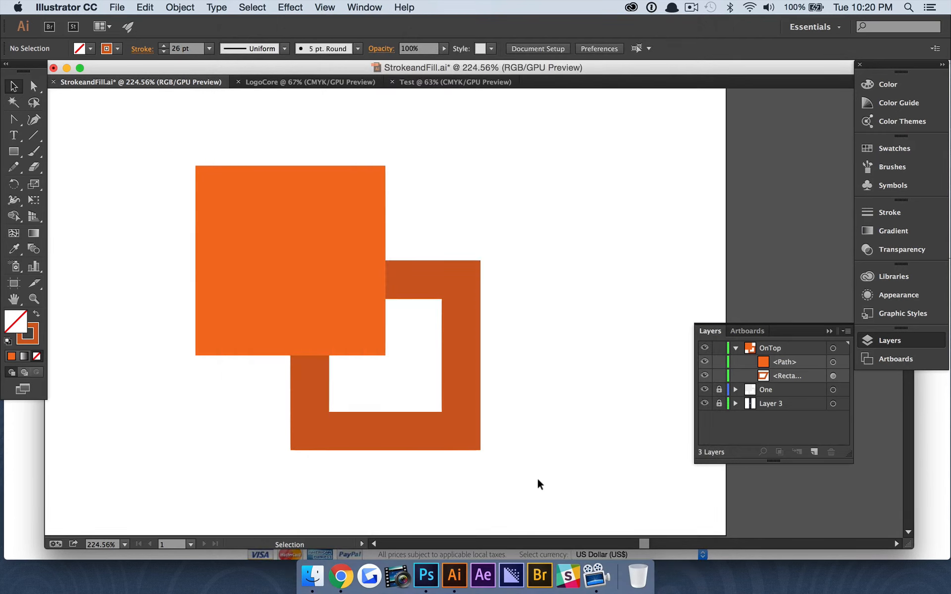
click(476, 262)
click(391, 231)
scroll(384, 236, up, 3)
scroll(378, 247, down, 5)
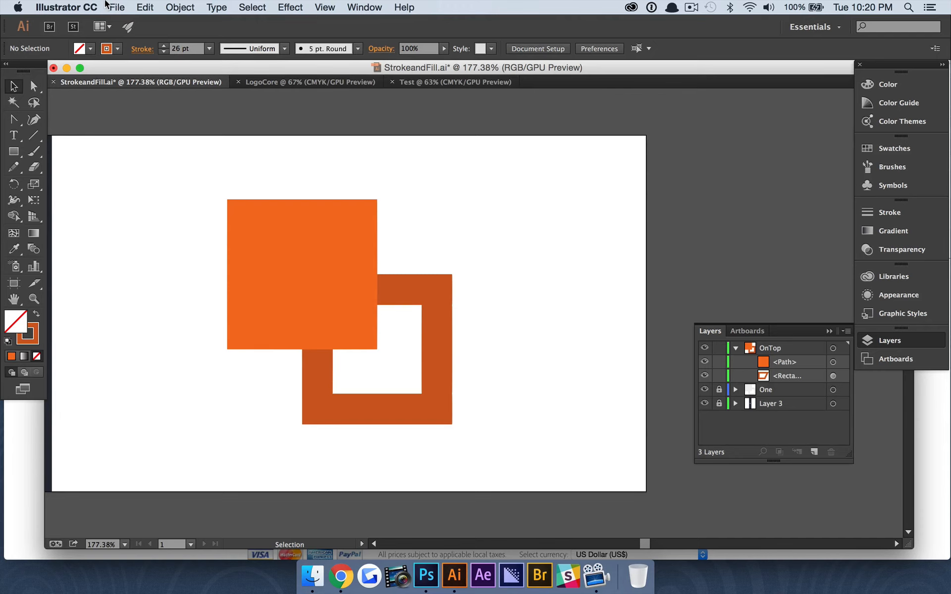
Step: Preview a Save for Web PNG-24 export with the image width set to 9000 px, and cancel the export
click(117, 7)
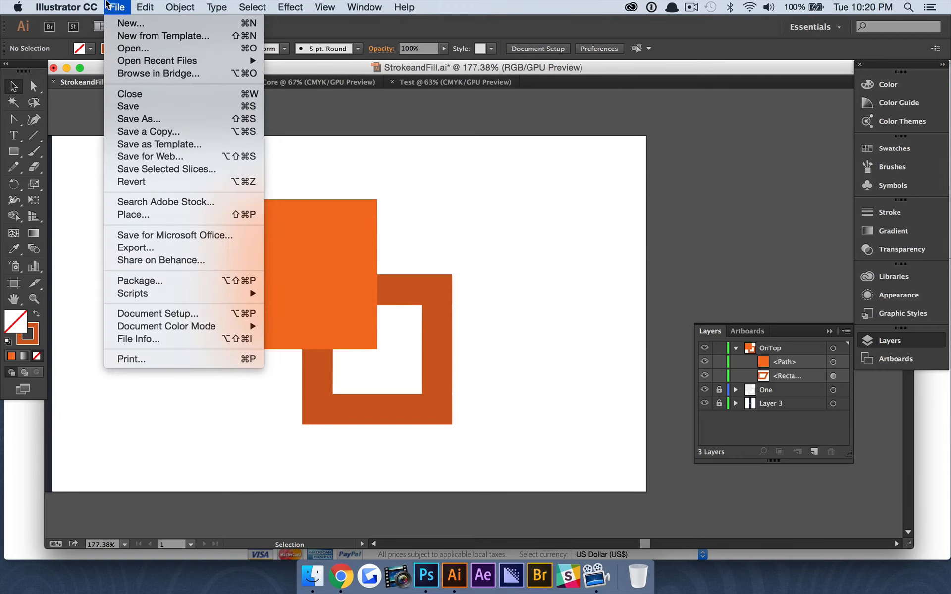
click(163, 156)
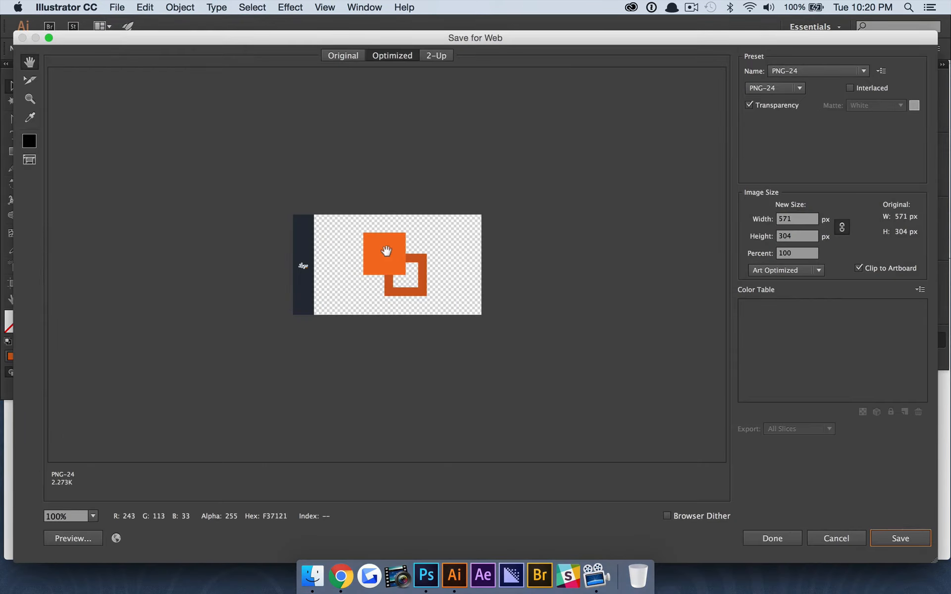
click(788, 219)
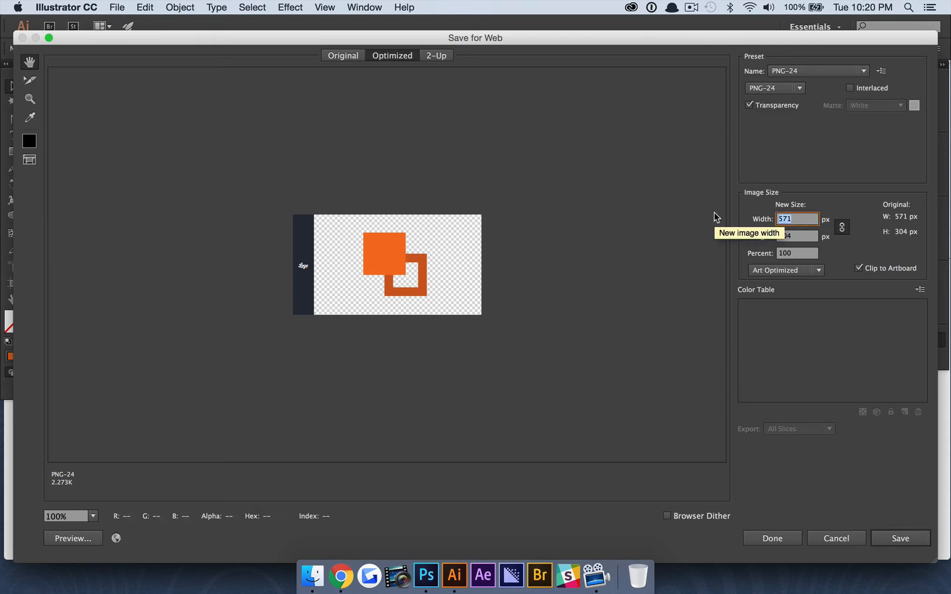
text(9000)
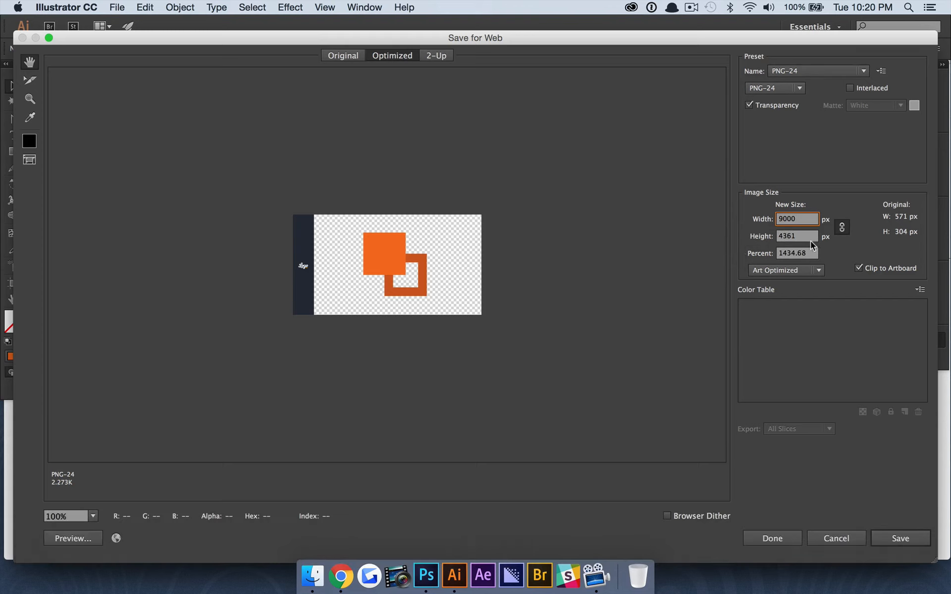
click(812, 238)
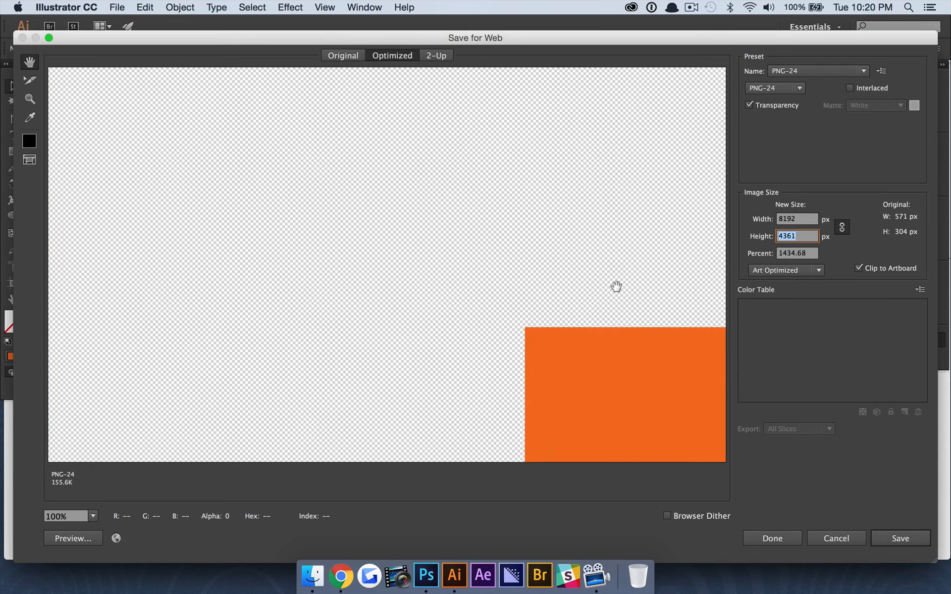
drag(616, 287, 326, 163)
drag(366, 231, 544, 277)
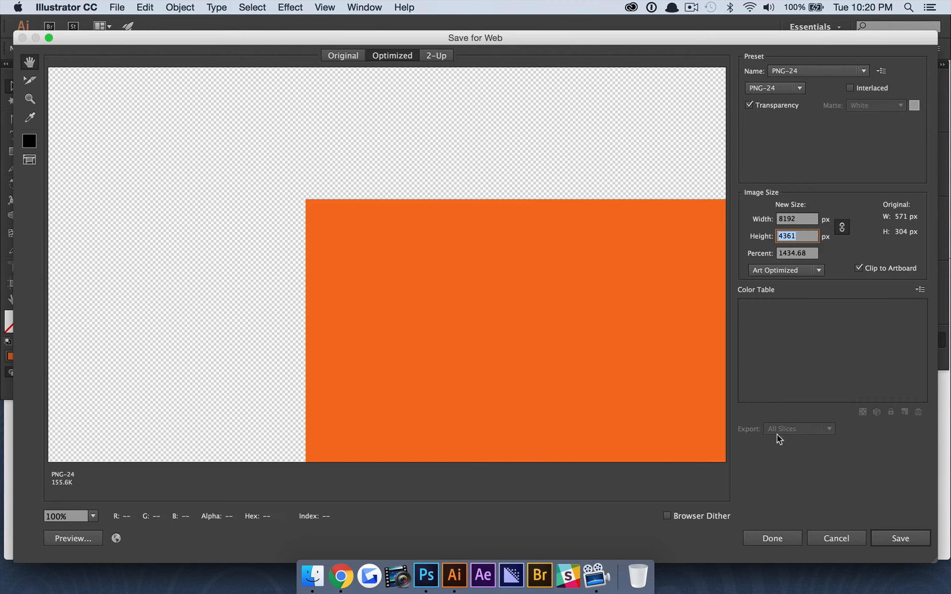
click(838, 538)
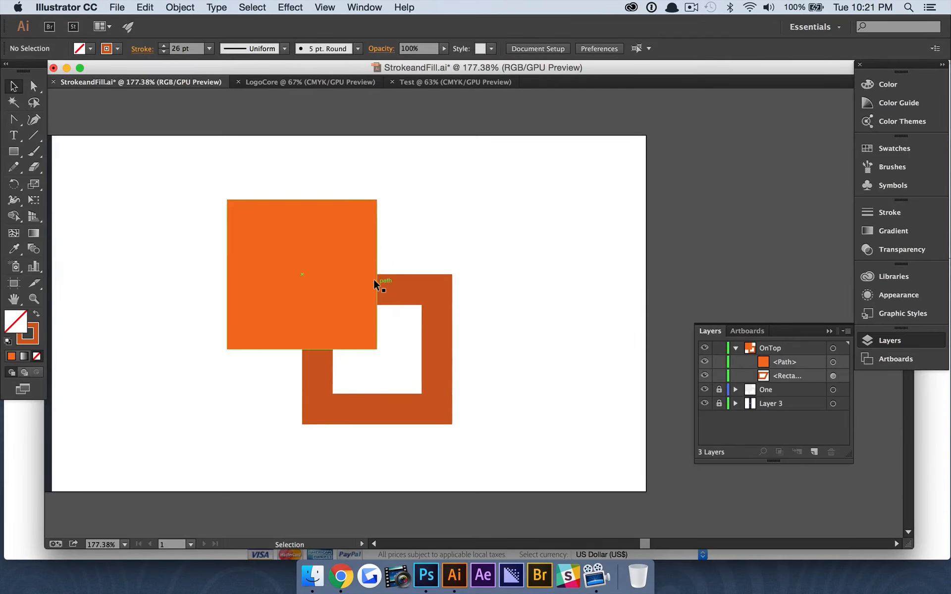
scroll(373, 279, down, 5)
scroll(373, 279, up, 4)
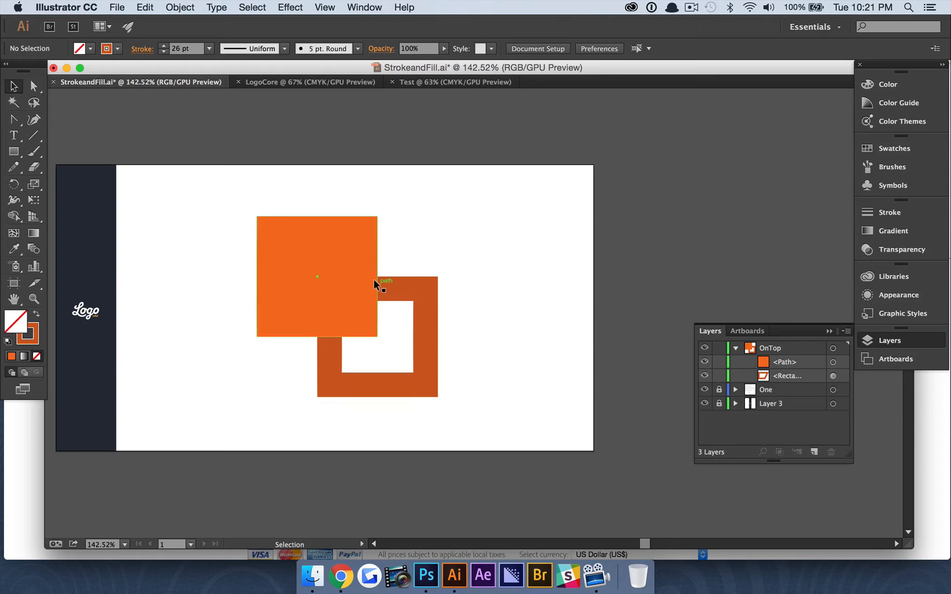